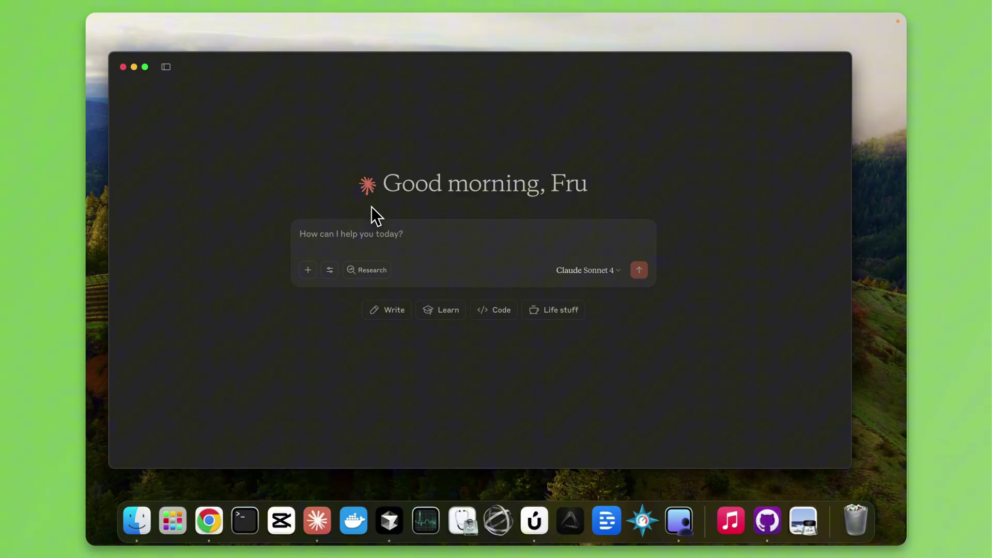
- Enter the prompt "Create an image of Yellow Stone National Park" in the new chat
left_click(379, 238)
type("Create an image of Yellow Stone National Park")
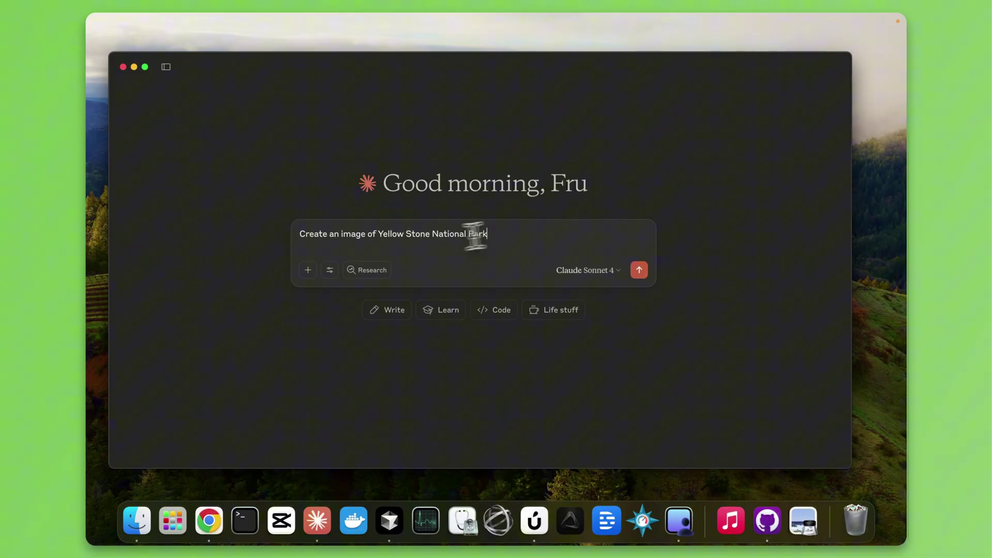
- Reword the prompt to read "Create a thumbnail of Yellow Stone National Park"
left_click(368, 234)
key("BackSpace")
key("BackSpace")
key("BackSpace")
key("BackSpace")
key("BackSpace")
key("BackSpace")
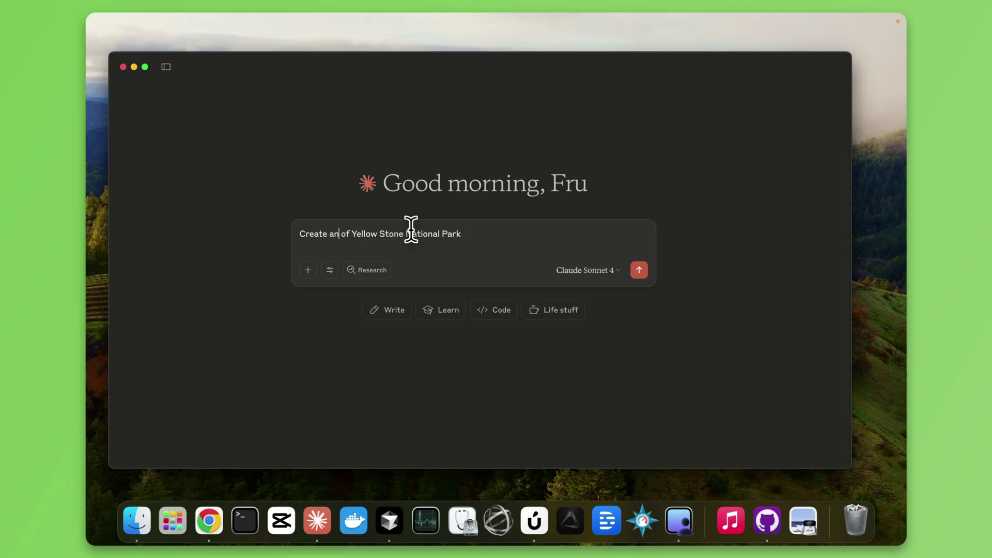
key("BackSpace")
type("thumbn")
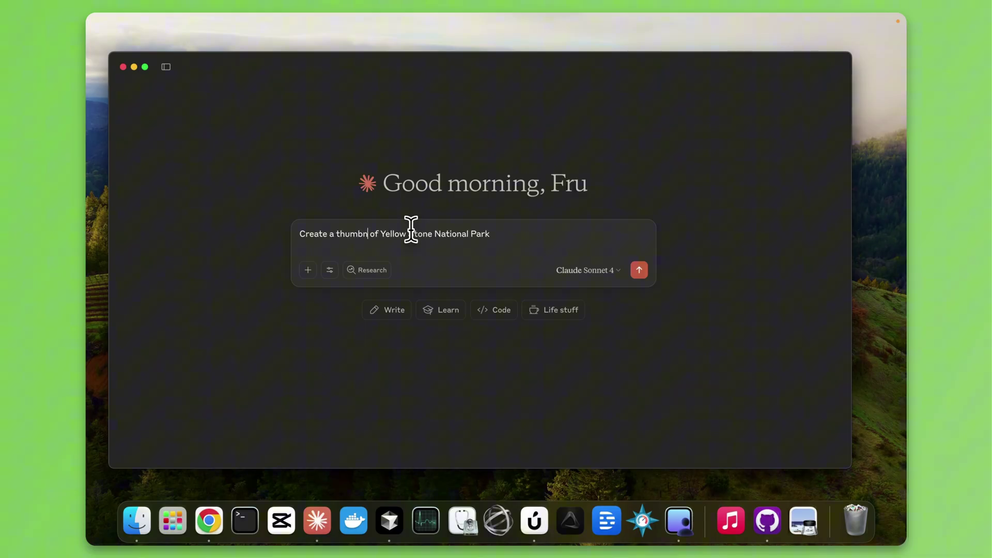
type("ai")
type("l")
- Copy and submit the whole prompt, and always allow the generate_single_thumbnail tool
key("super+a")
key("super+c")
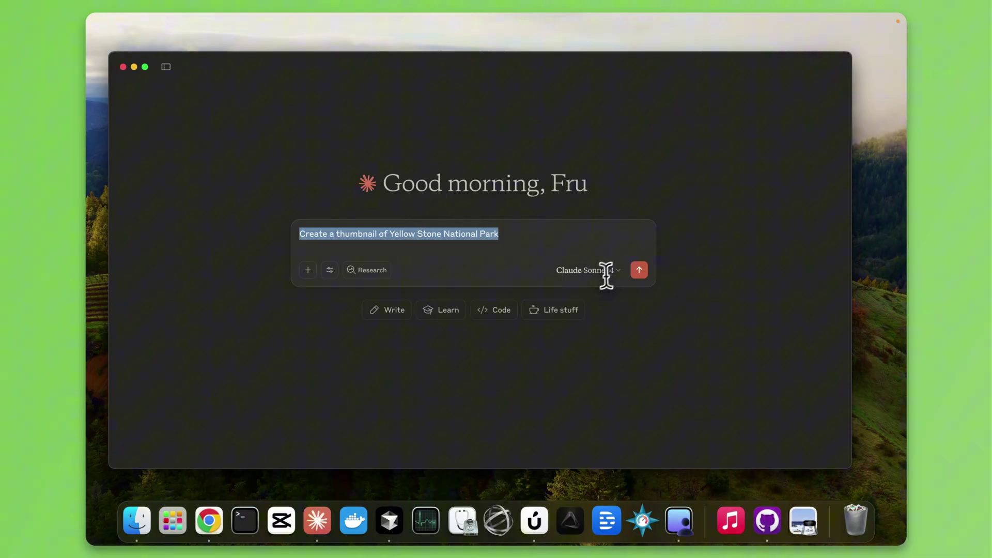
left_click(639, 270)
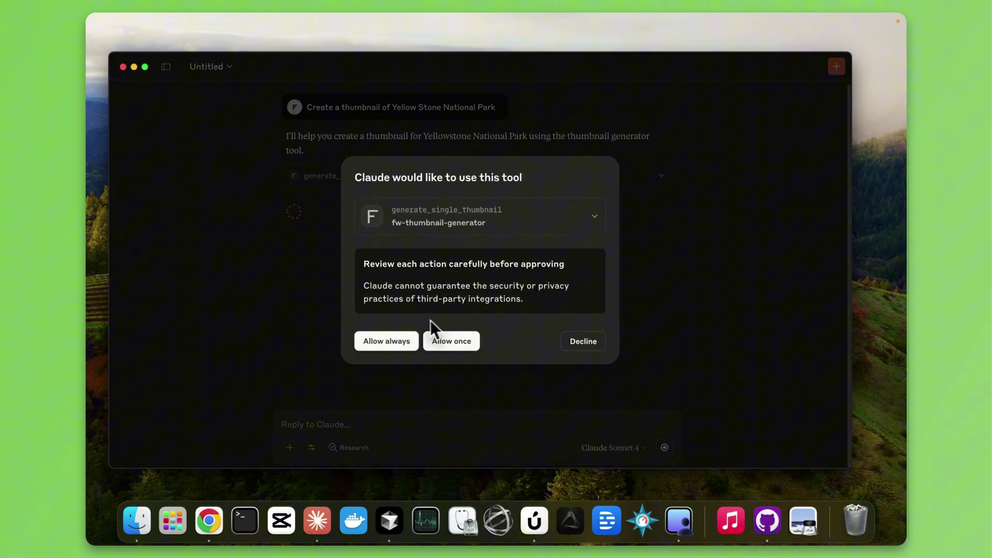
left_click(406, 346)
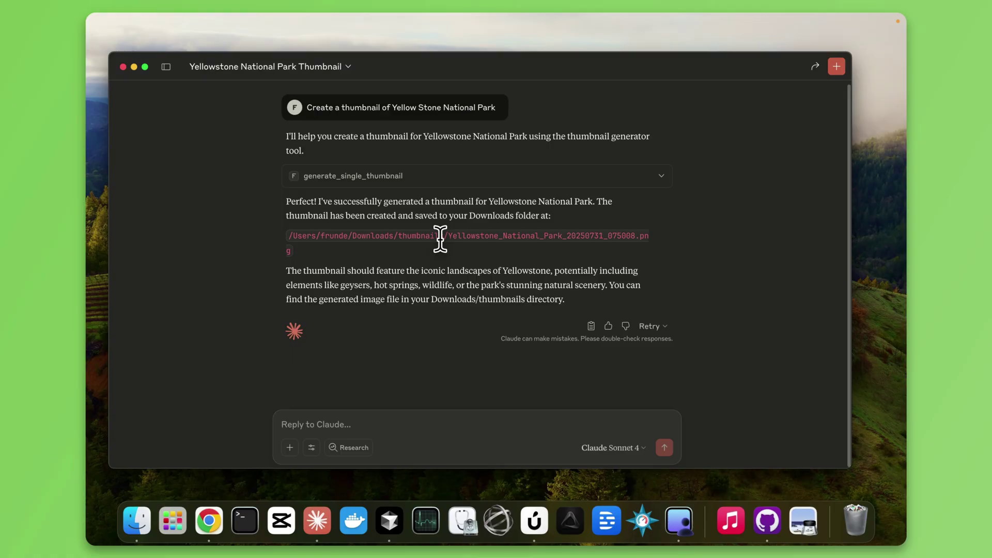
- Switch to the Finder and open the Yellowstone image from the thumbnails folder in Downloads
key("ctrl+Left")
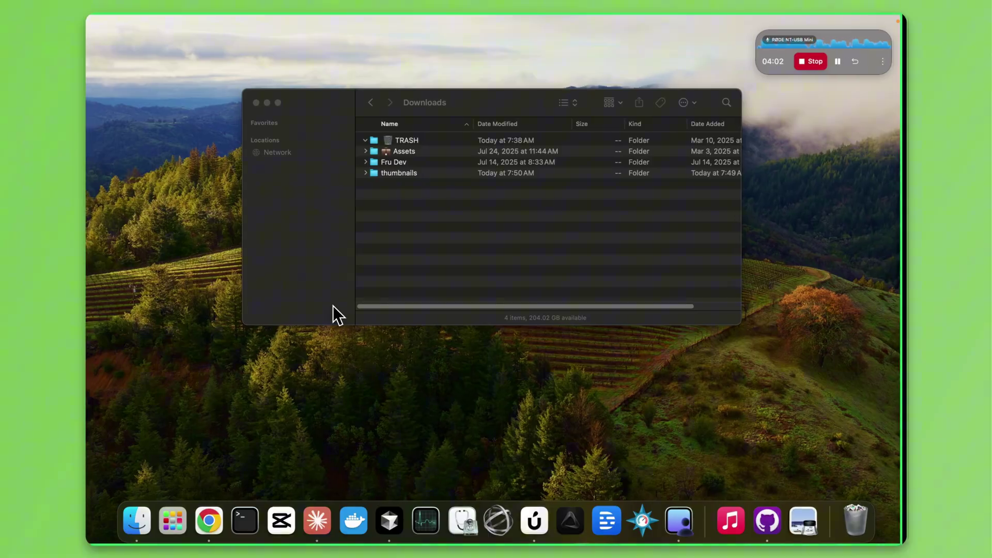
double_click(381, 172)
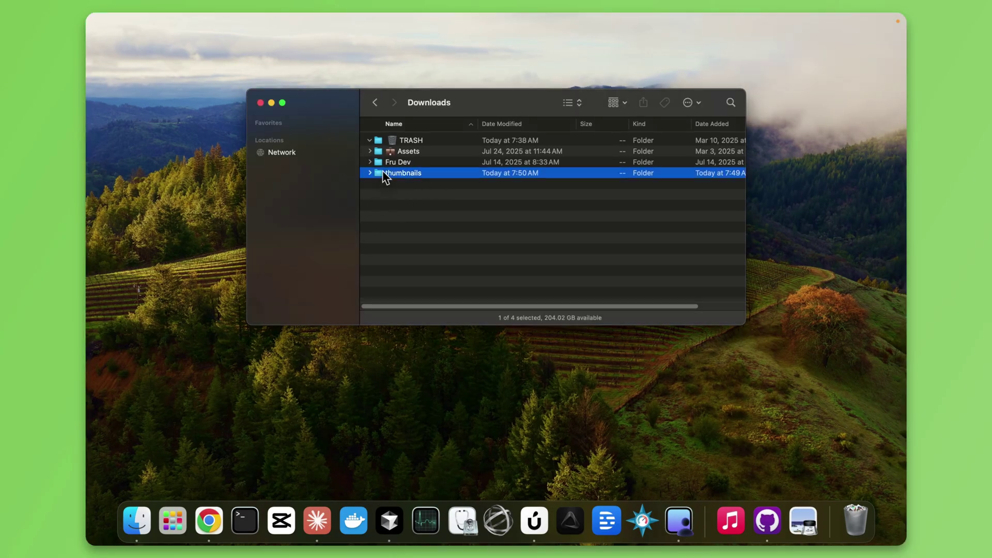
double_click(420, 140)
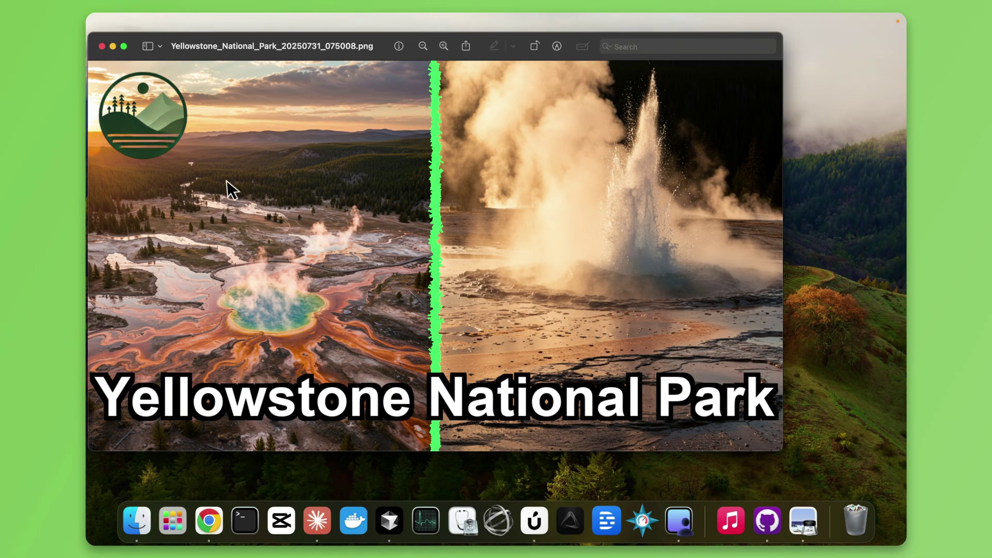
- Outline the hot spring photo, the geyser photo, the title text and the logo in turn on the Yellowstone thumbnail
left_click_drag(228, 181, 364, 334)
left_click_drag(552, 131, 738, 356)
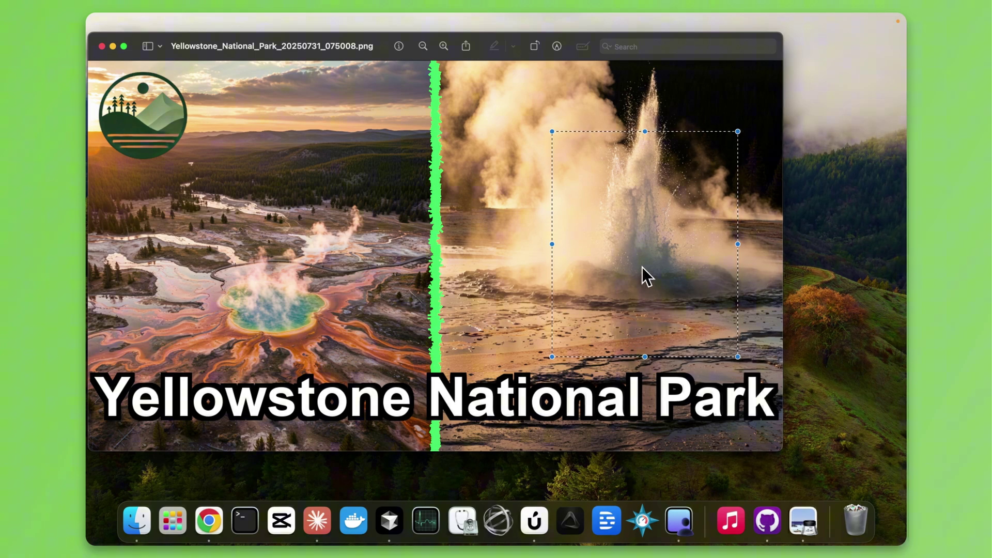
left_click_drag(122, 352, 778, 418)
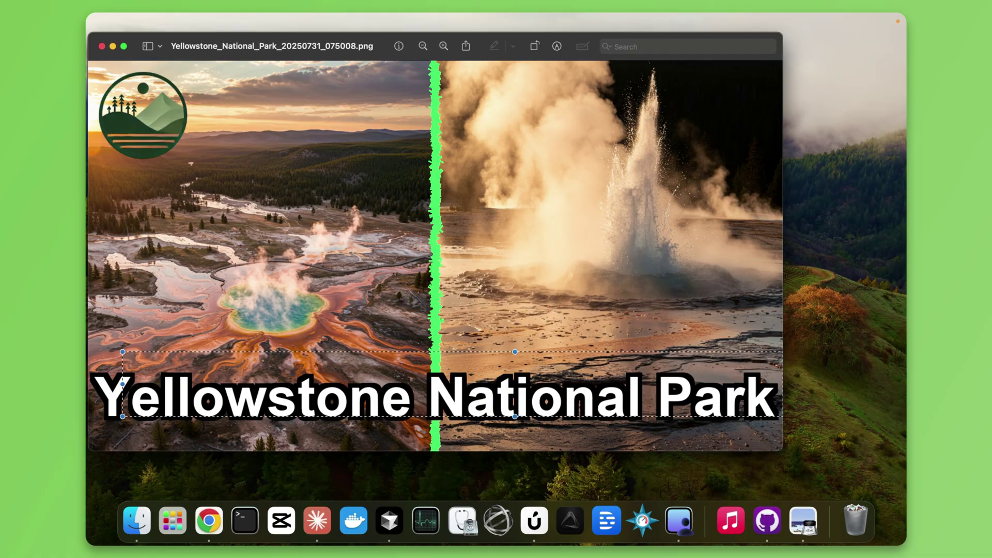
left_click_drag(103, 90, 173, 172)
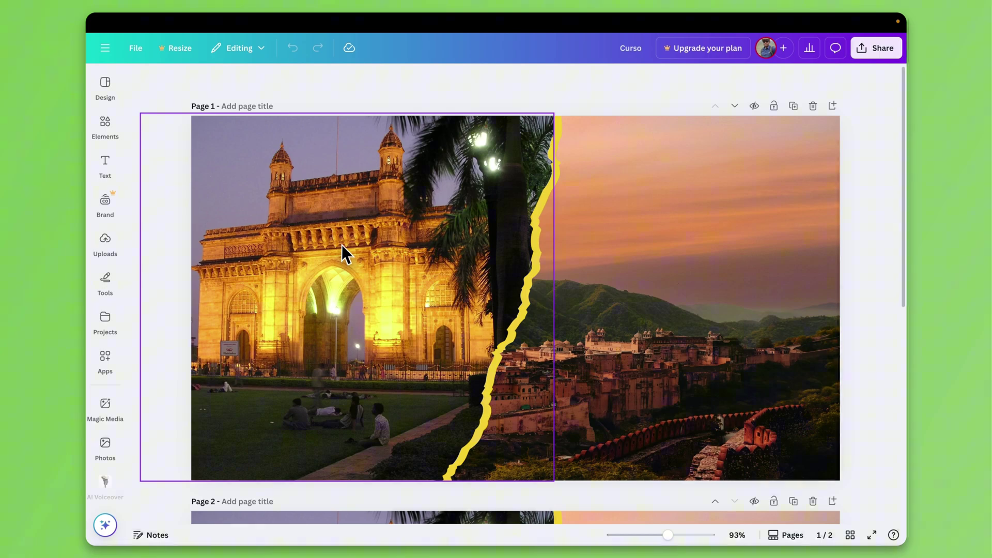
- Examine the two photos of the split design on page 1 in Canva by selecting each one, and view page 2
mouse_move(307, 61)
left_click(437, 190)
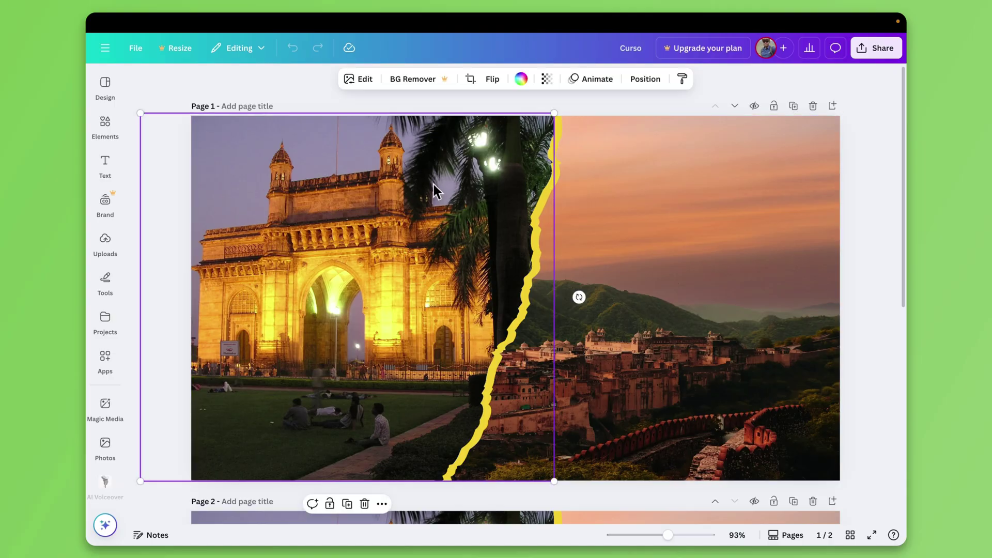
left_click(694, 191)
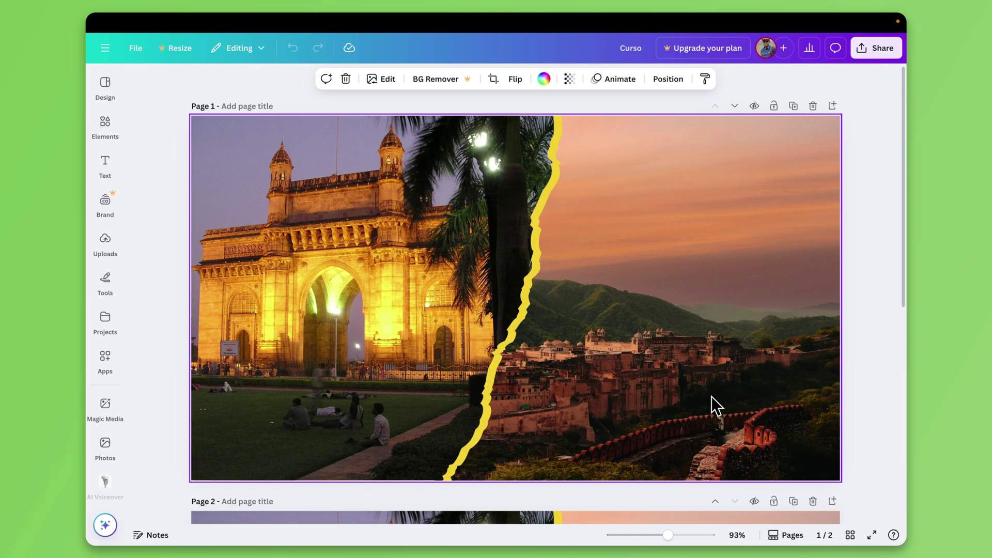
scroll(709, 324, "down", 5)
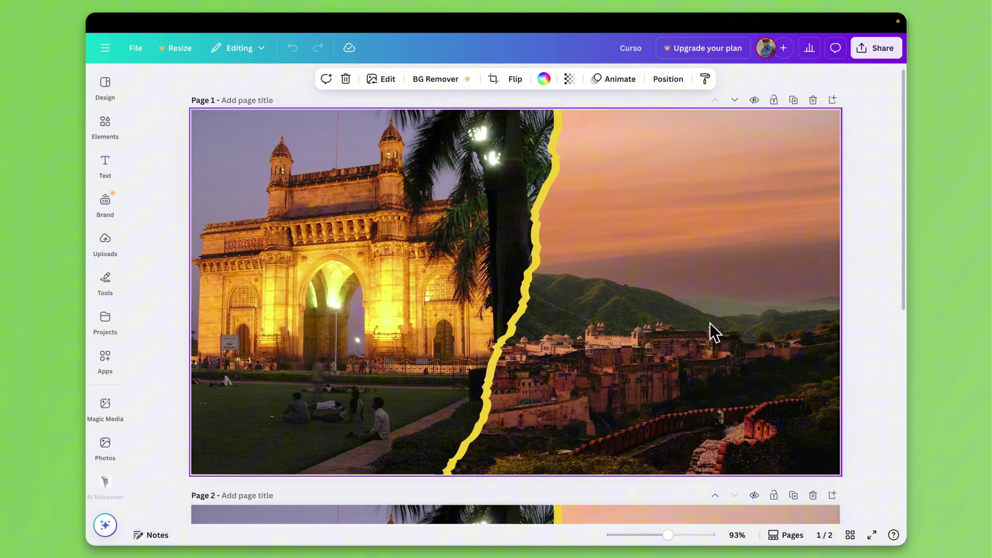
scroll(709, 323, "down", 1)
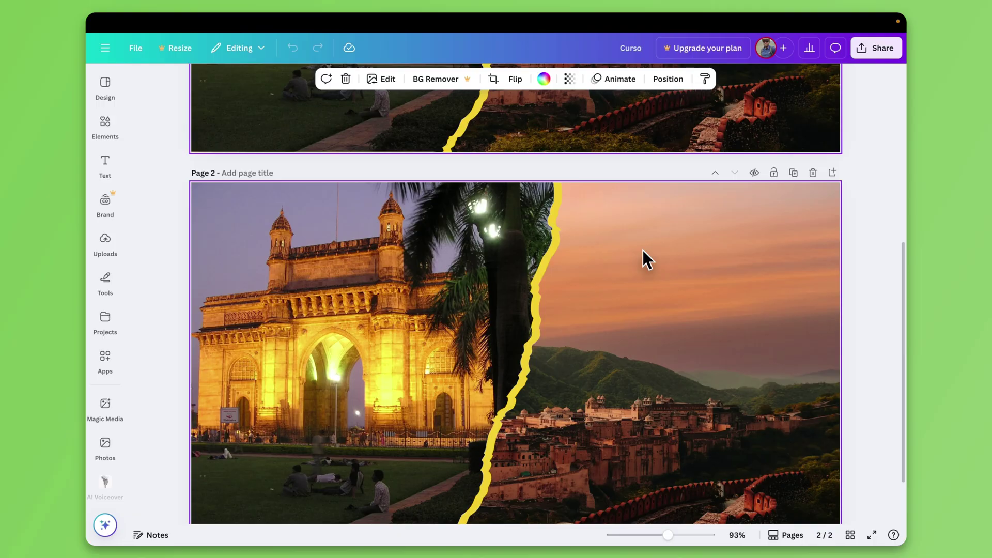
- Switch back to Claude and paste the copied thumbnail prompt into the reply
key("ctrl+Left")
key("ctrl+Left")
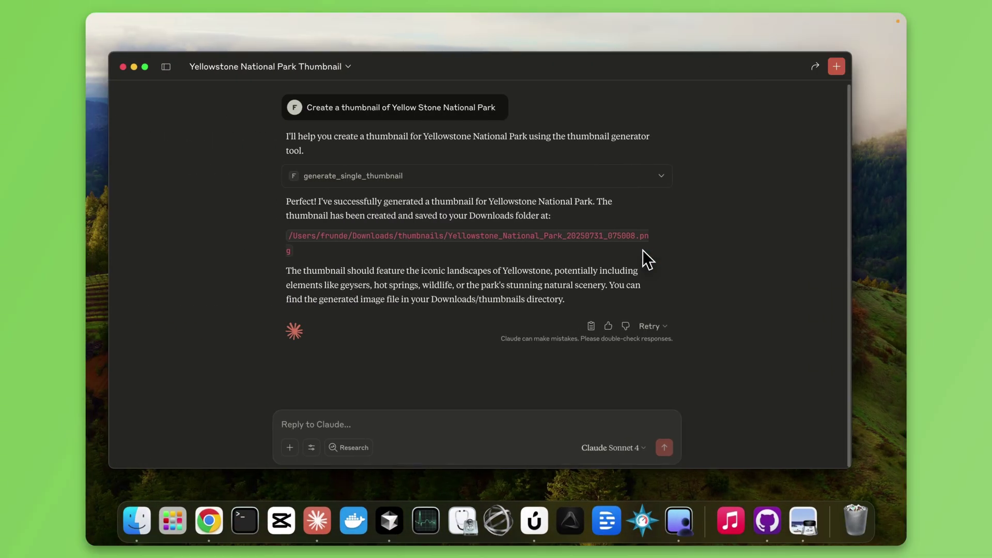
left_click(383, 421)
key("super+v")
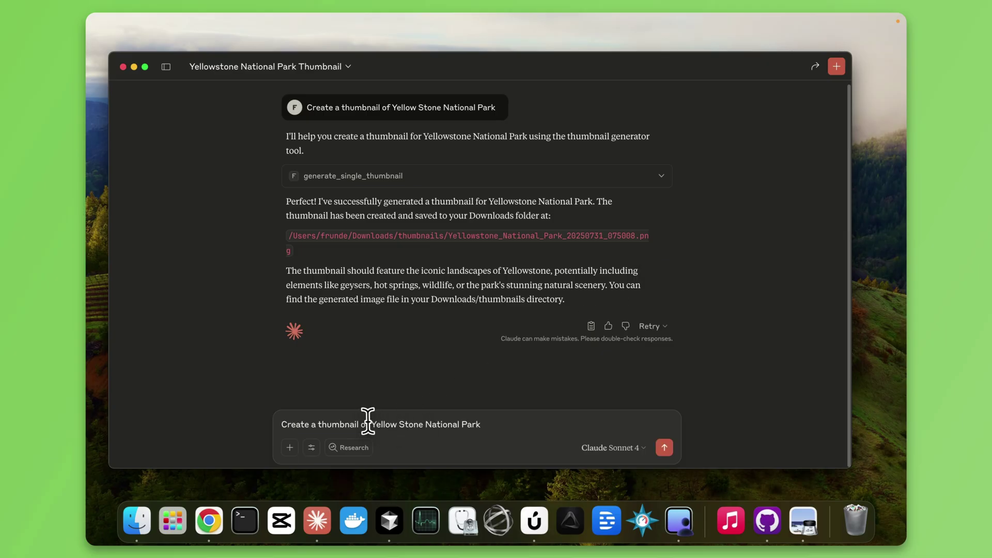
- Replace the location in the pasted prompt with "New York City, Egypt Cairo and Paris" and submit it
left_click_drag(370, 423, 556, 420)
type("New")
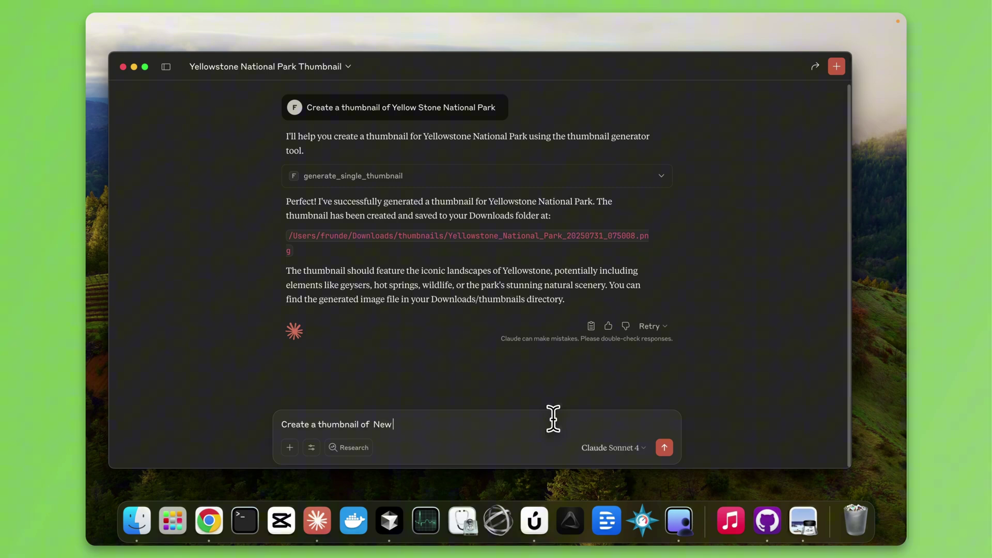
type(" York City")
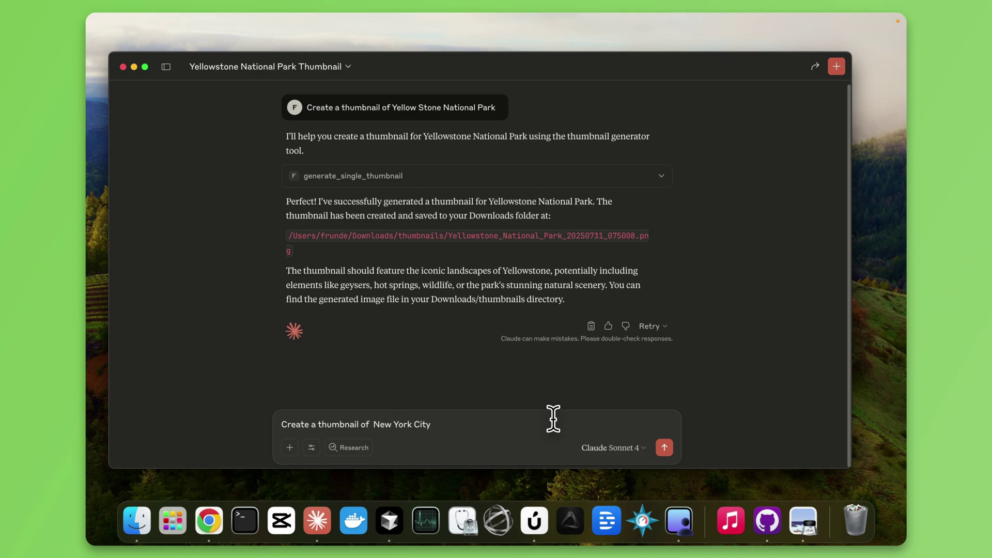
type(", Egy")
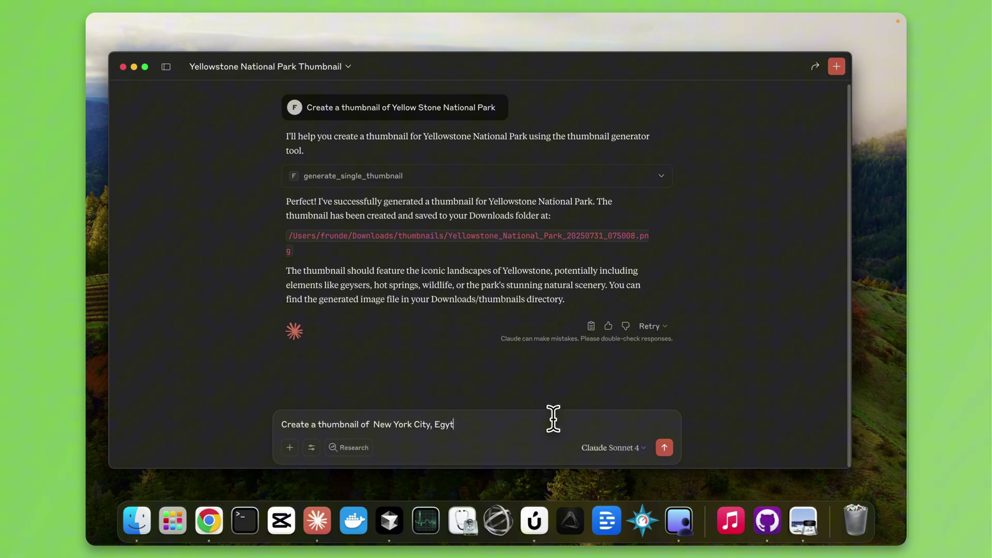
type("pt Cair")
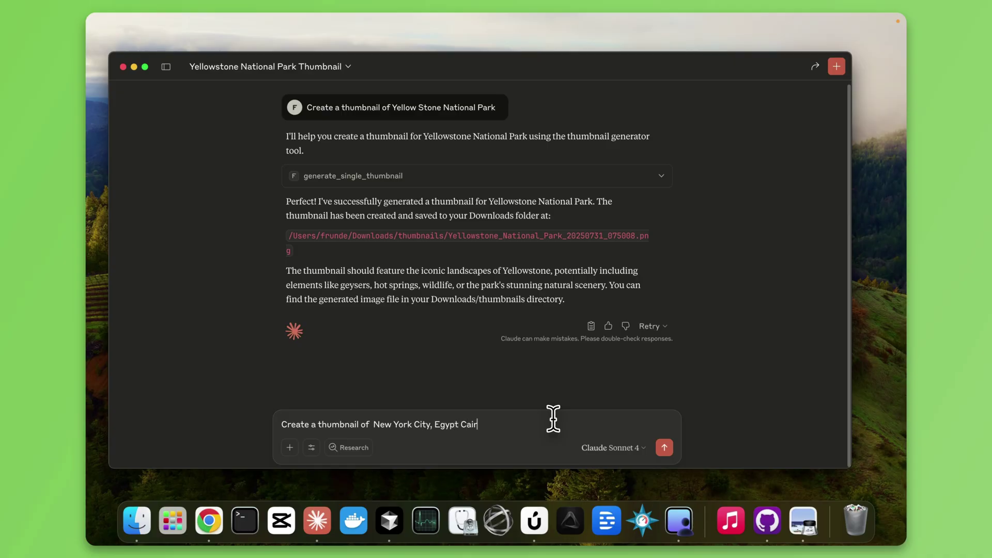
type("o and")
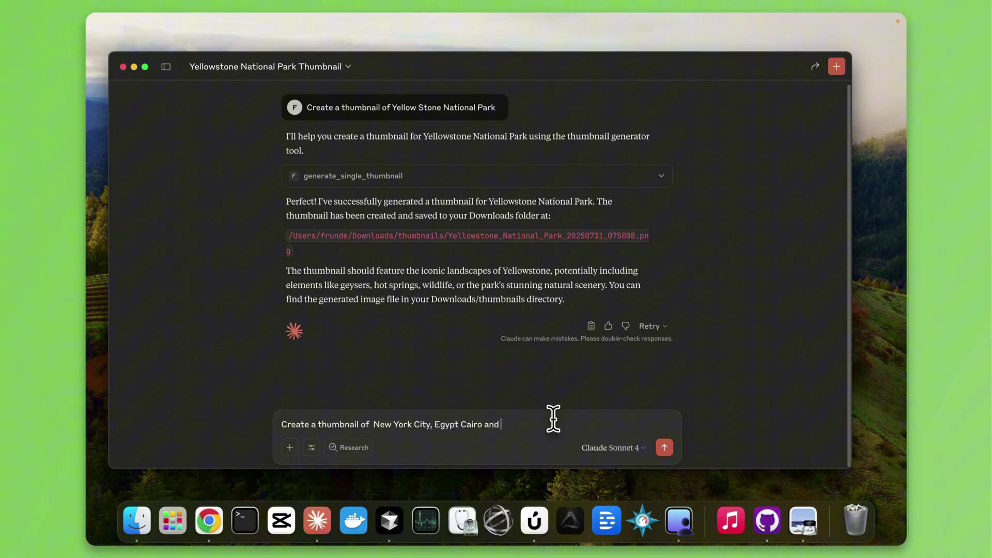
type(" Par")
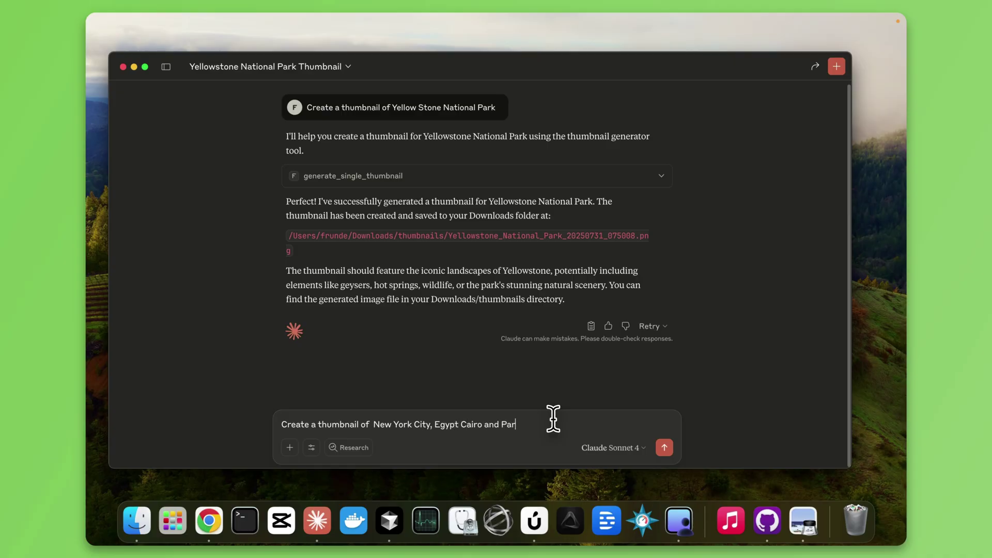
type("is")
key("Return")
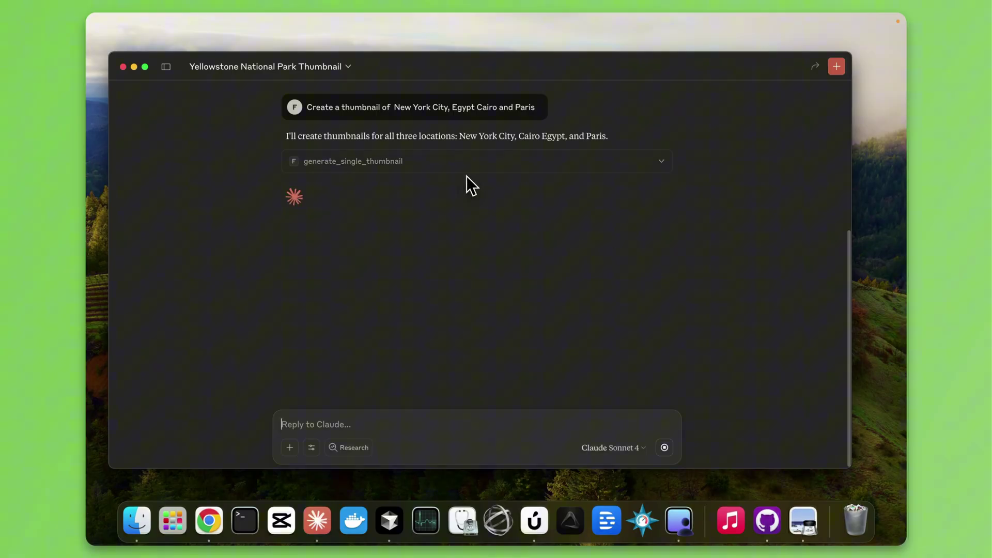
- Switch to the Canva design again and review the split photo layouts on pages 1 and 2
key("ctrl+Right")
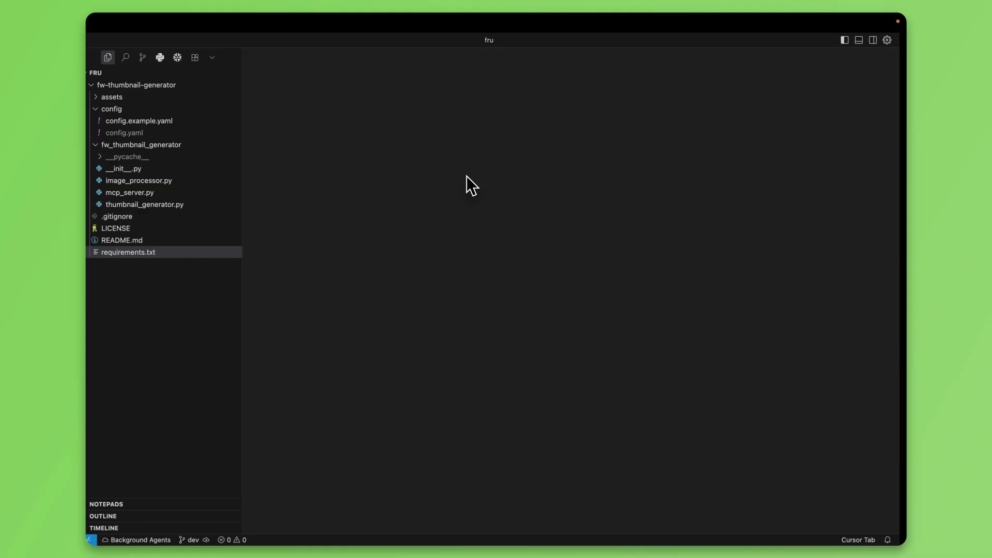
key("ctrl+Right")
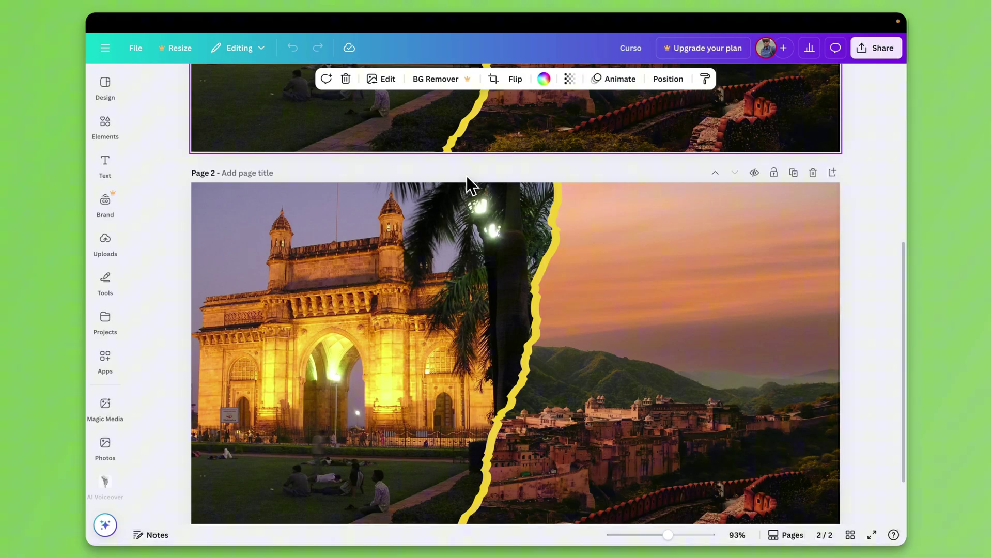
scroll(466, 175, "up", 5)
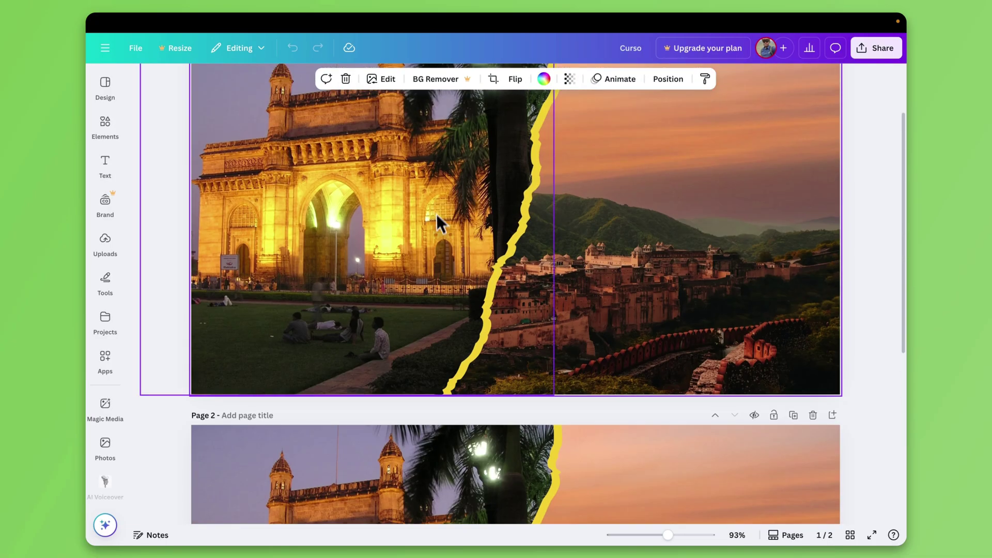
scroll(440, 238, "up", 2)
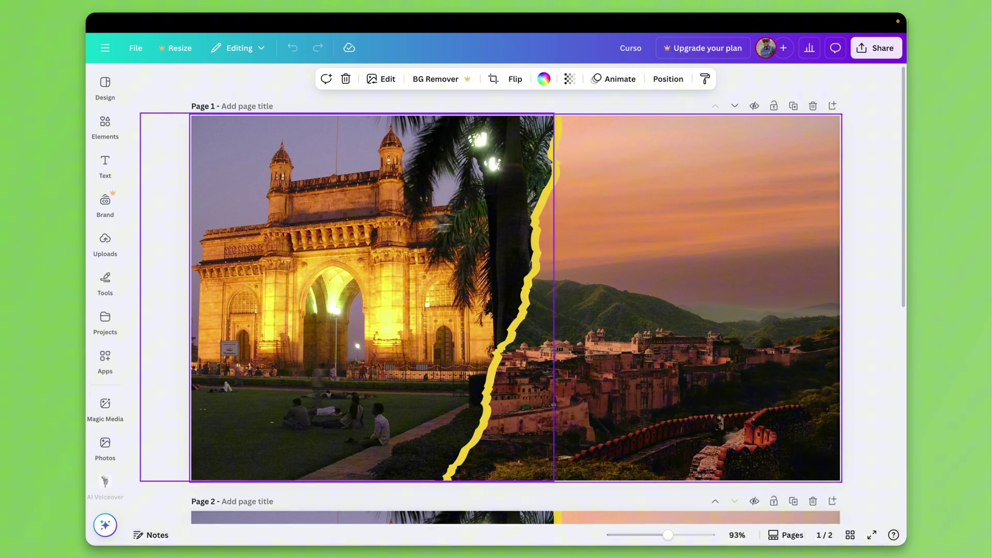
scroll(653, 206, "down", 8)
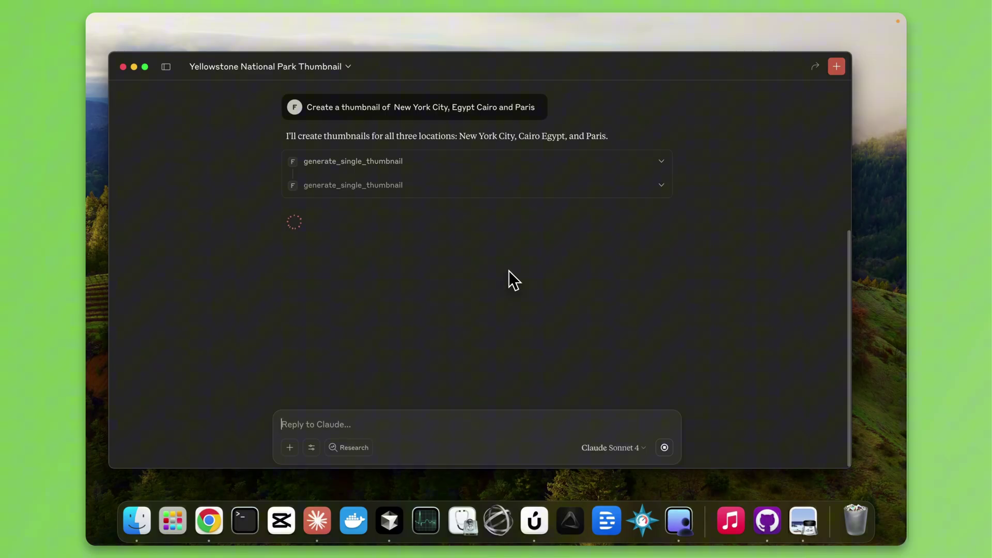
- Switch to Cursor and open mcp_server.py from the fw_thumbnail_generator folder
key("ctrl+Right")
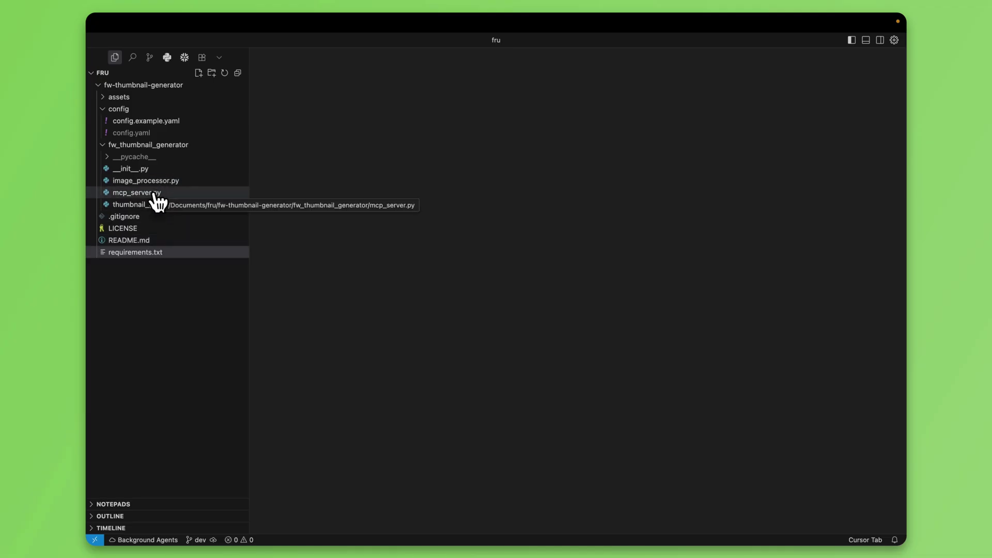
left_click(156, 200)
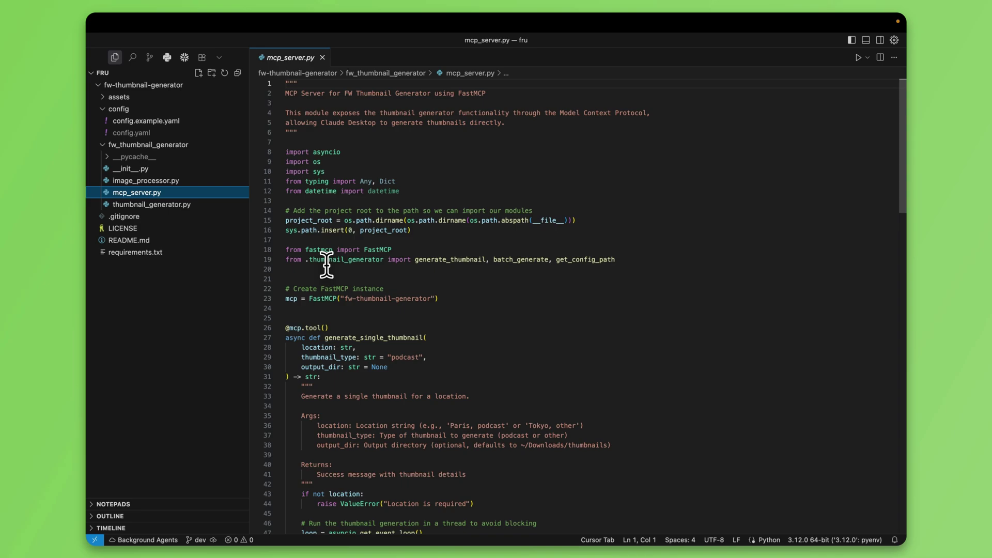
- Review Claude's reply about the three city thumbnails, and close the Yellowstone image preview in front of the thumbnails folder
key("ctrl+Left")
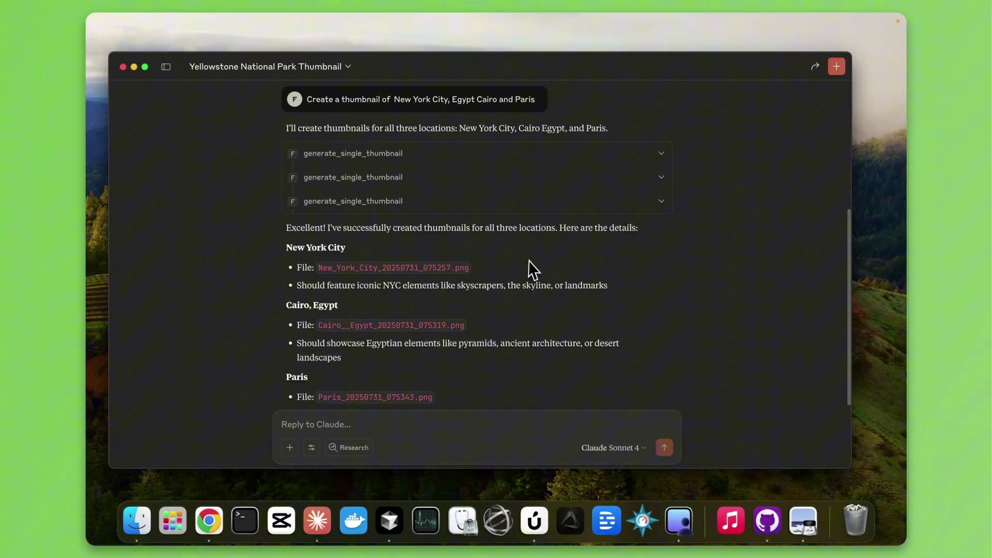
scroll(533, 269, "down", 5)
key("ctrl+Left")
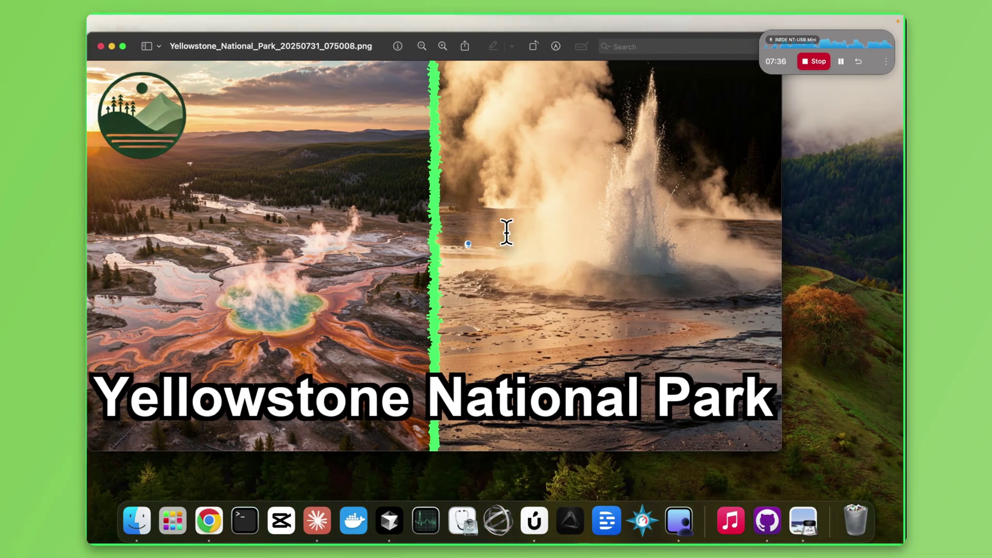
left_click(101, 46)
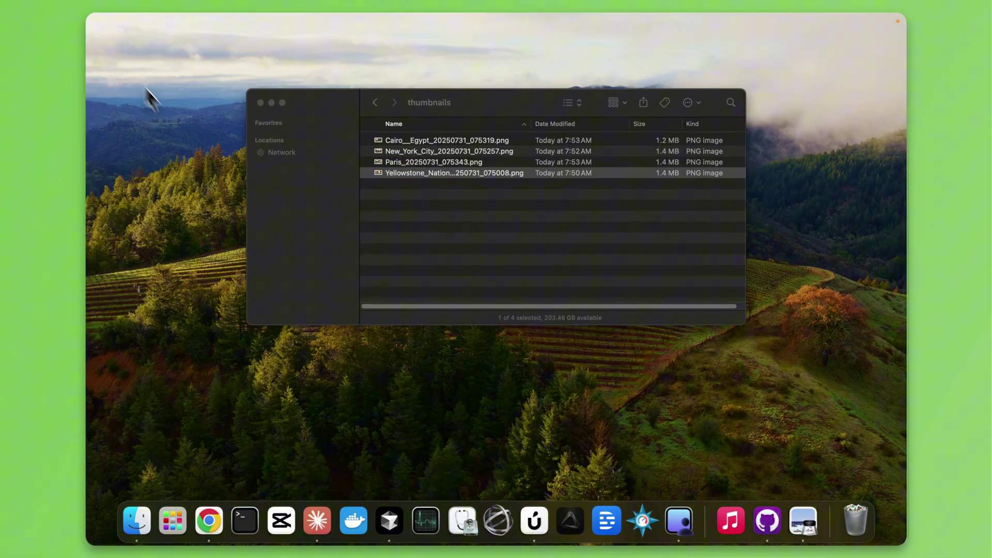
- Open the Cairo, New York City and Paris thumbnails one at a time, marking the Eiffel Tower in the Paris image's street-level photo
double_click(433, 140)
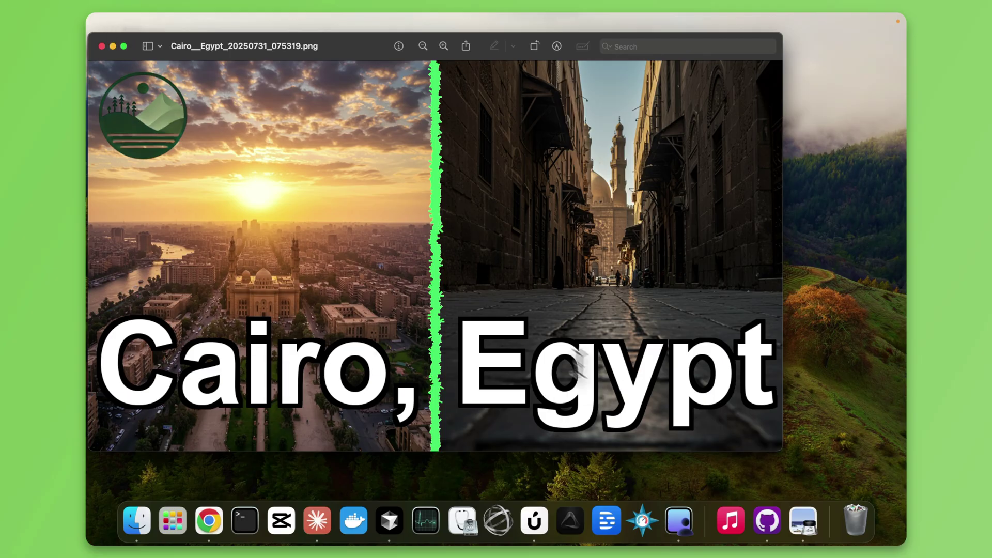
left_click(102, 46)
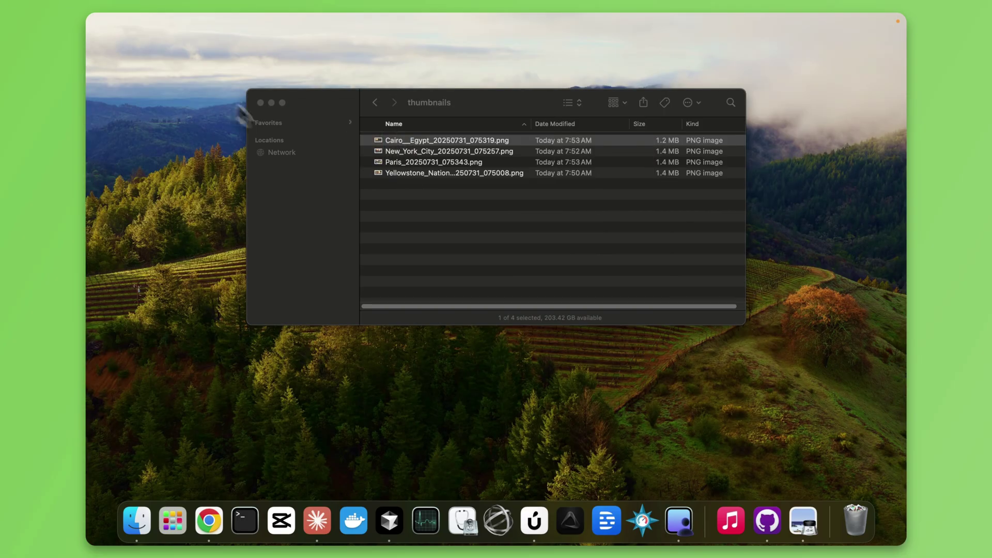
double_click(433, 151)
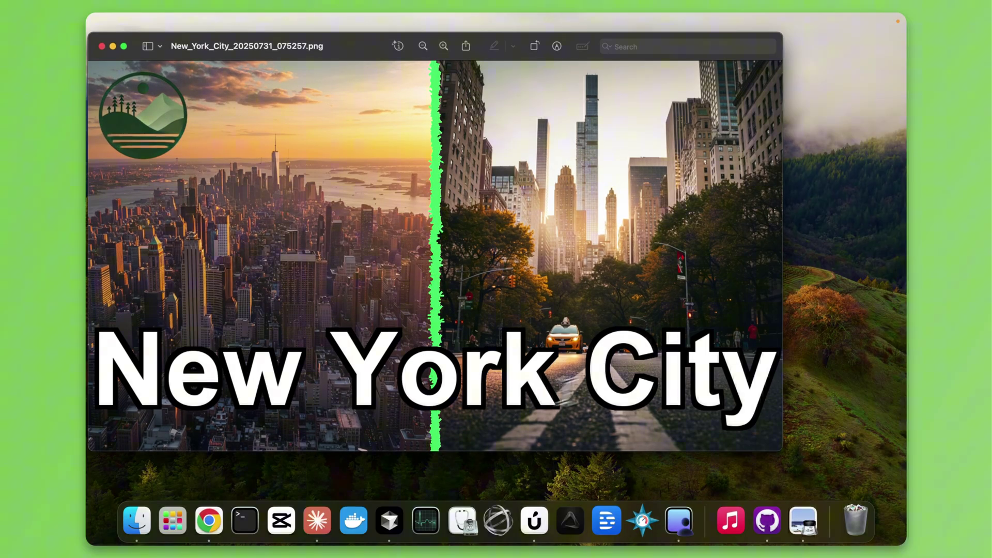
left_click(102, 46)
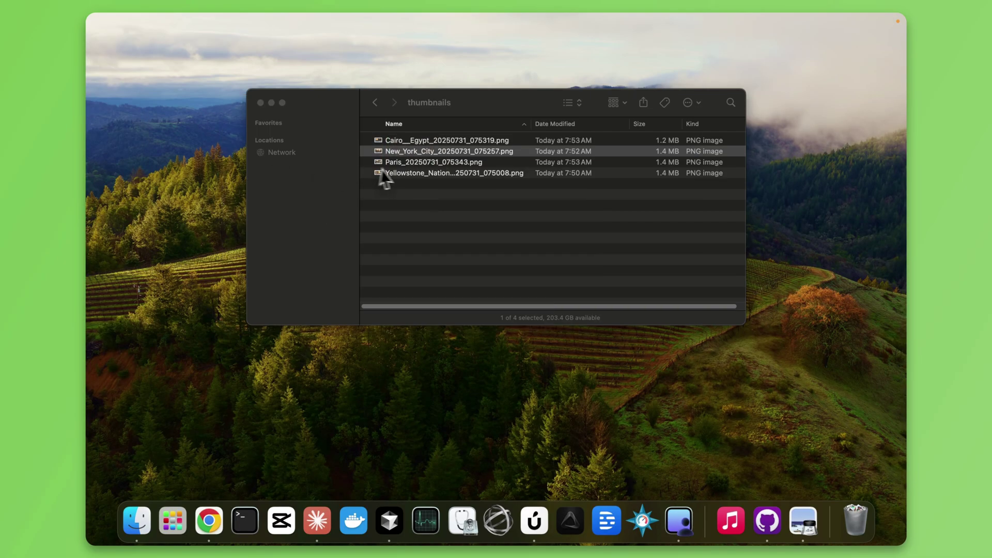
double_click(417, 164)
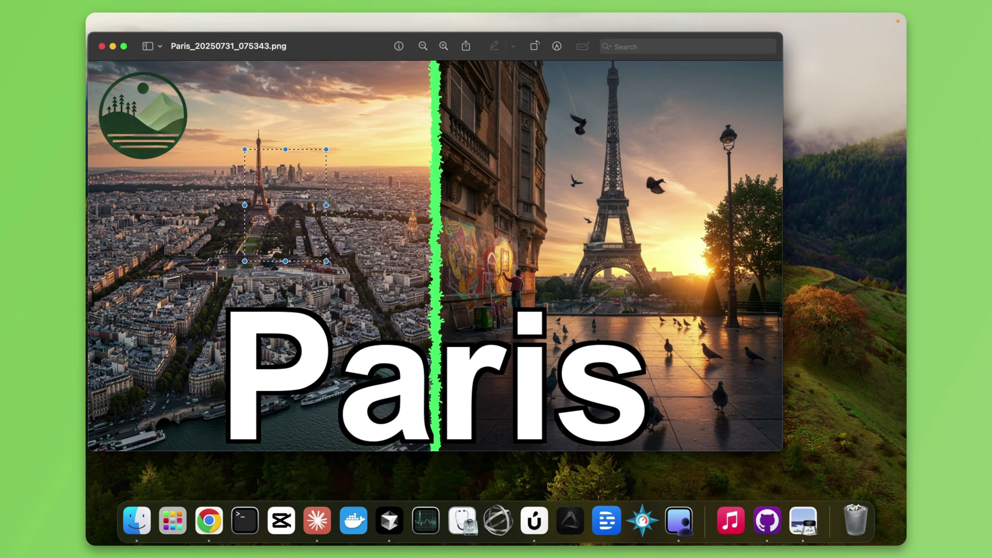
left_click_drag(591, 162, 679, 273)
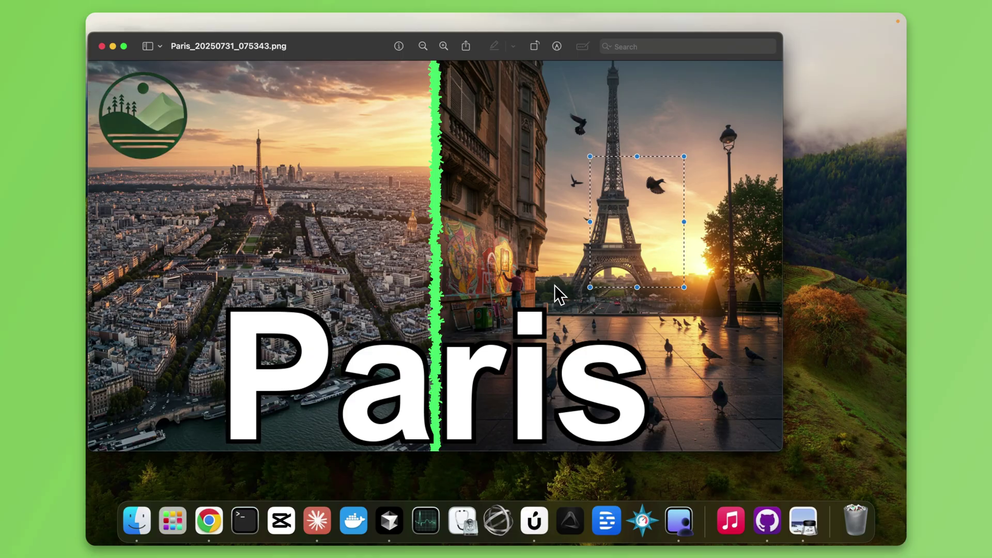
left_click(102, 46)
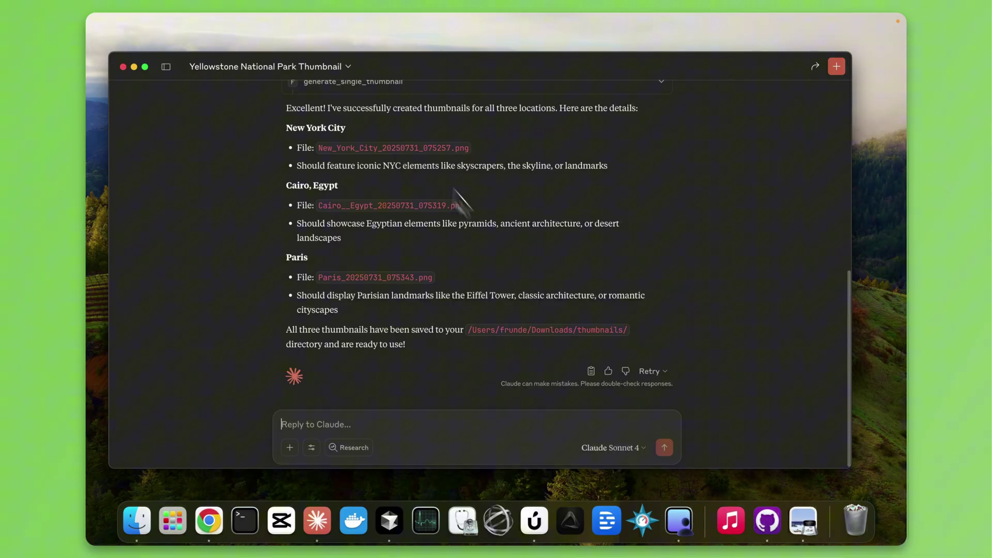
- Switch to Claude and review the three-city thumbnail request with its tool calls and file details
scroll(576, 314, "up", 5)
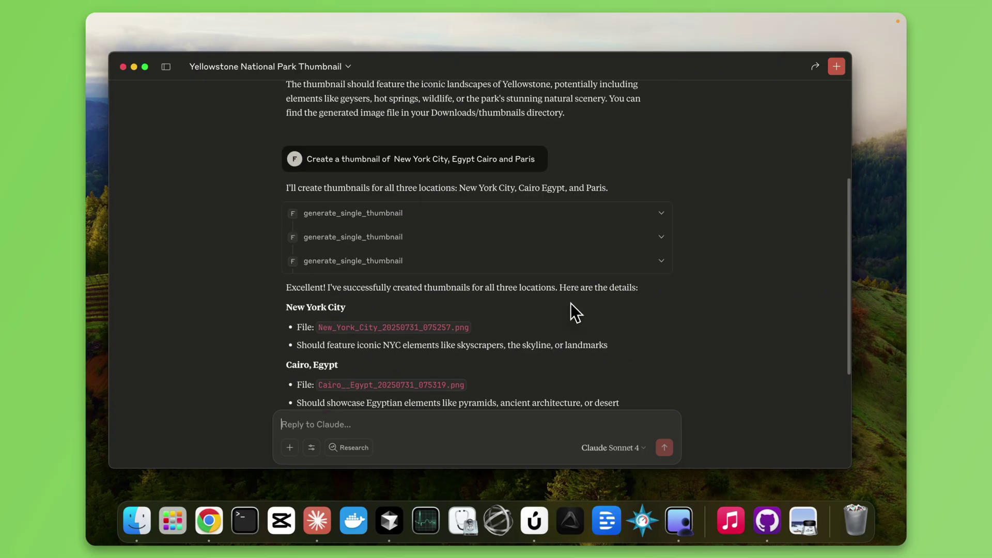
scroll(572, 304, "down", 5)
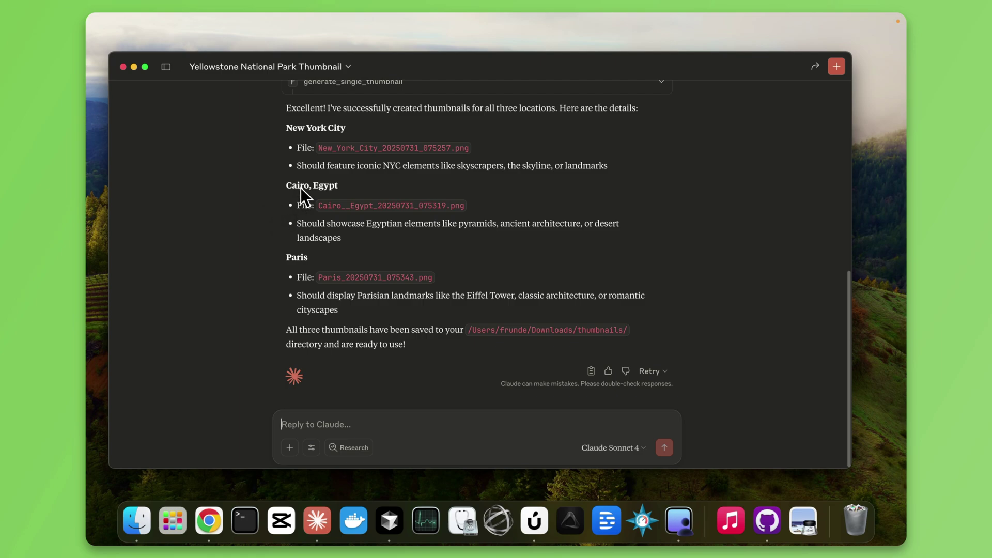
scroll(355, 249, "up", 5)
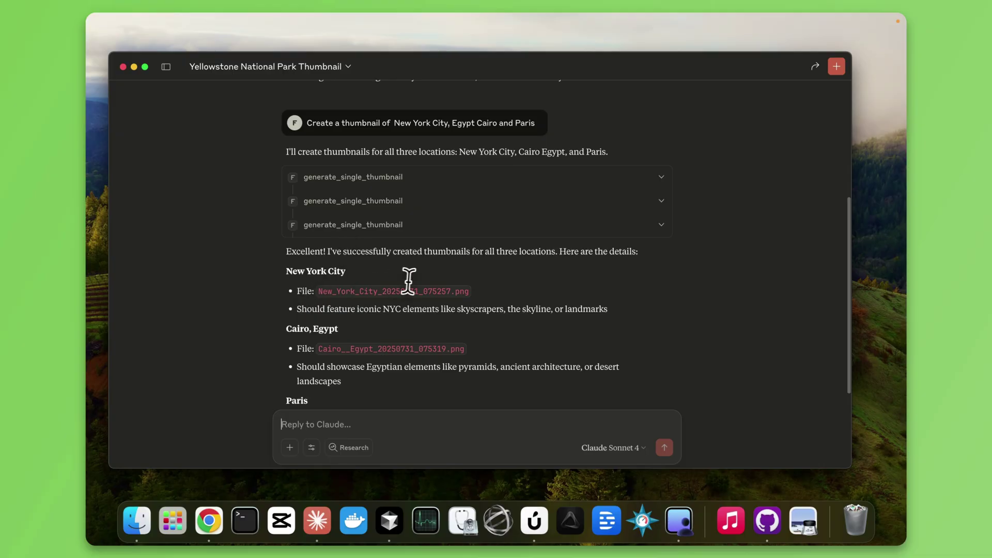
scroll(408, 279, "down", 1)
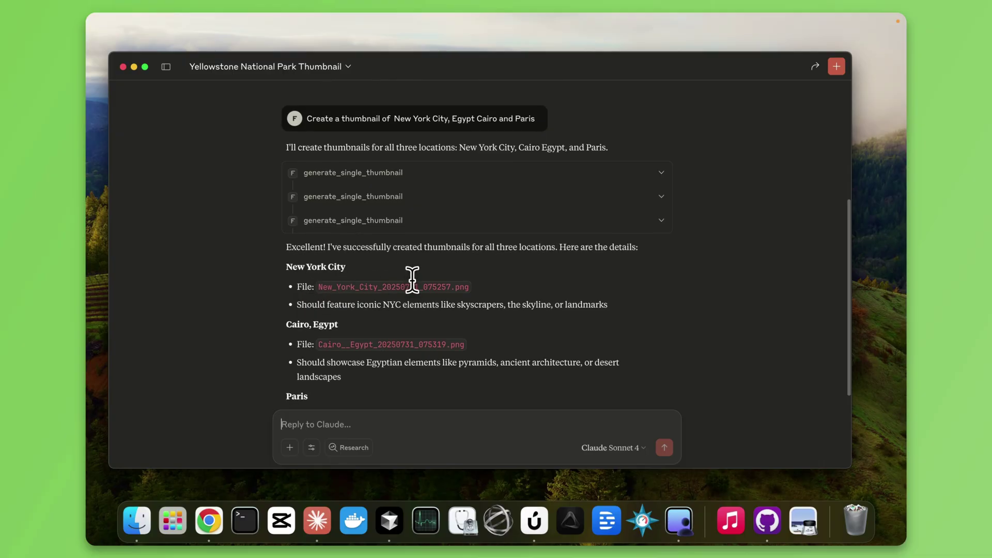
scroll(412, 281, "down", 1)
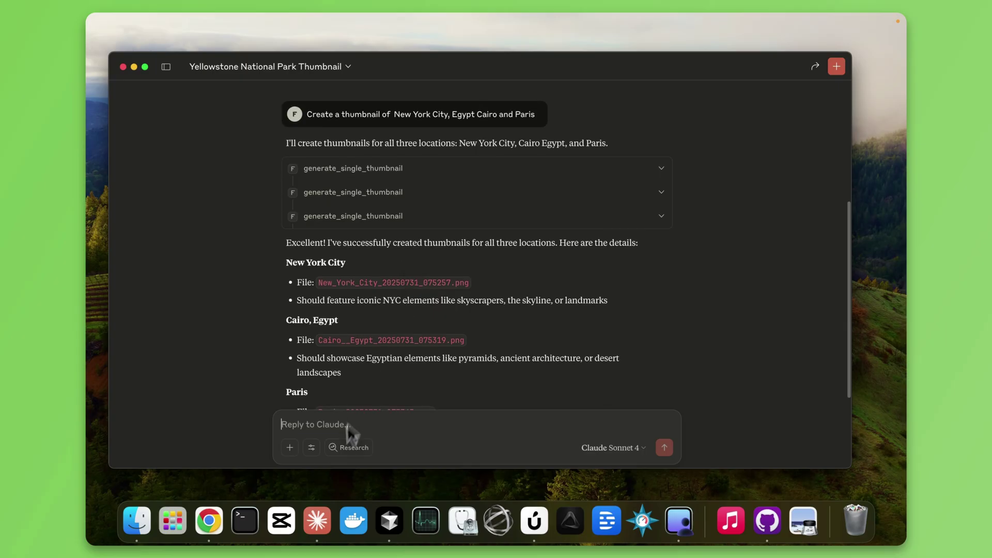
- Inspect the tools offered by the fw-thumbnail-generator connector in Claude, and return to the full connector list
left_click(311, 448)
scroll(394, 304, "down", 2)
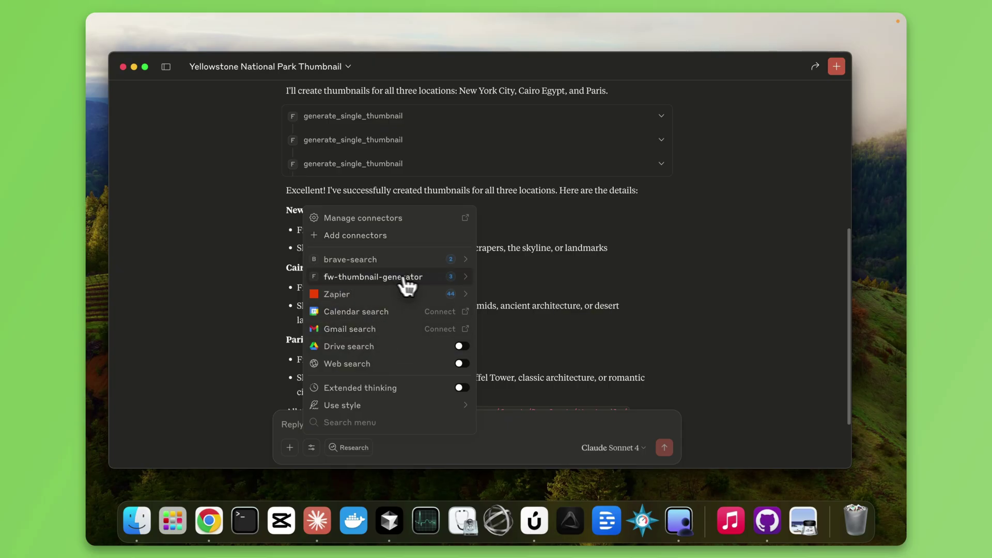
left_click(438, 282)
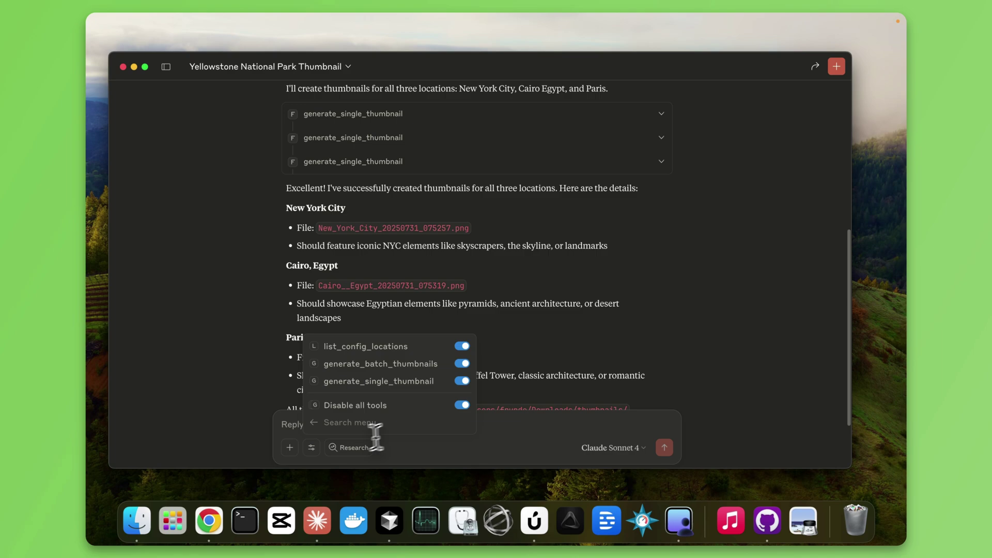
left_click(312, 448)
left_click(312, 448)
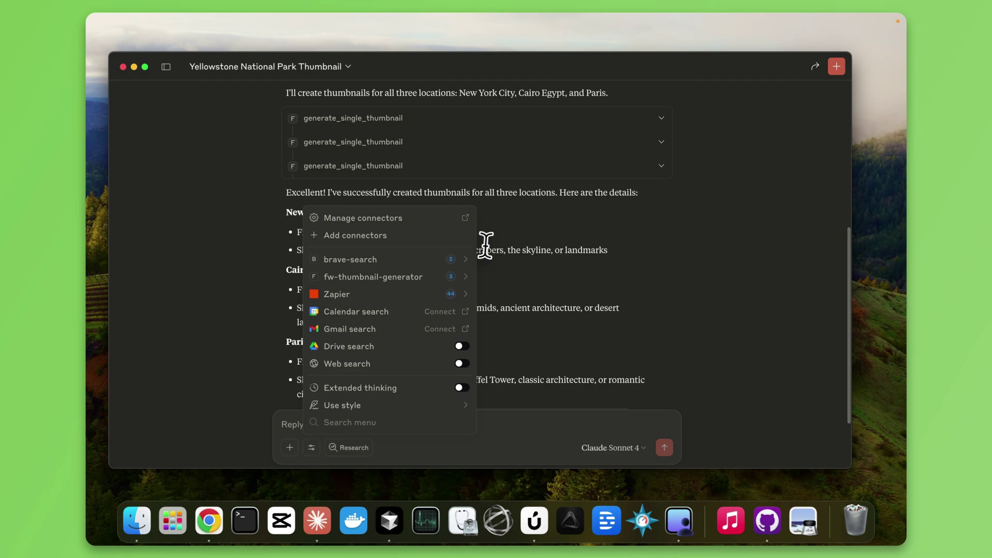
- Switch to Cursor, close mcp_server.py, and show the Tools & Integrations page of Cursor Settings
key("ctrl+Right")
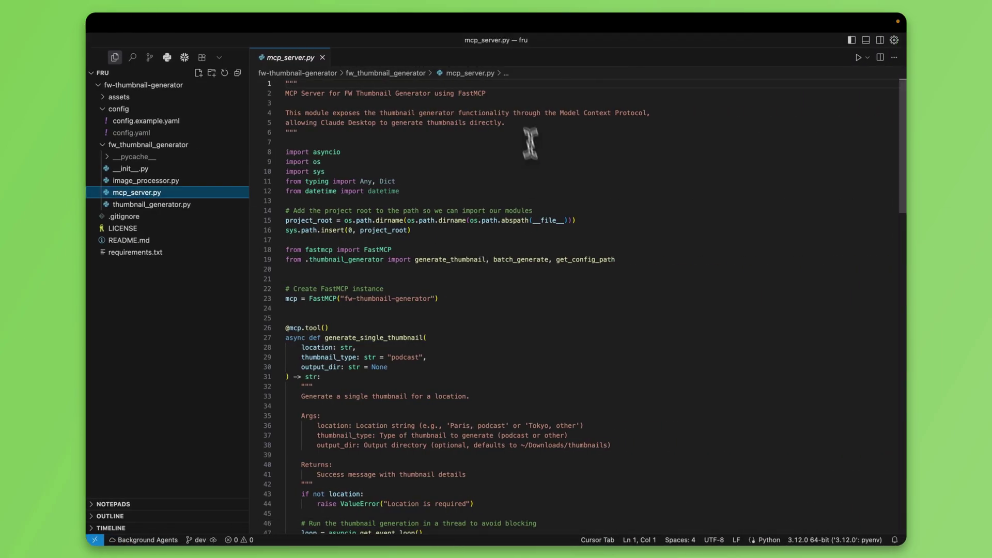
left_click(323, 57)
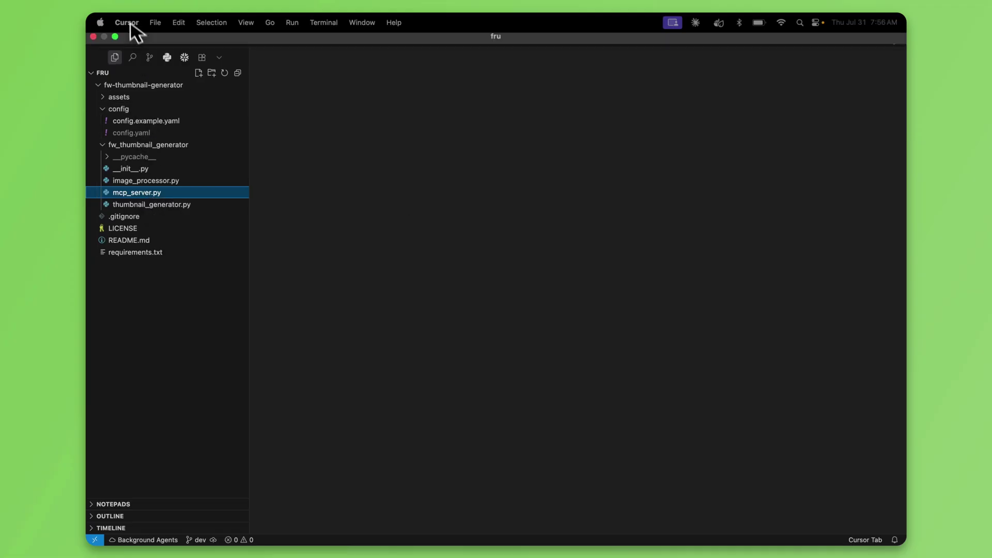
left_click(126, 22)
mouse_move(139, 74)
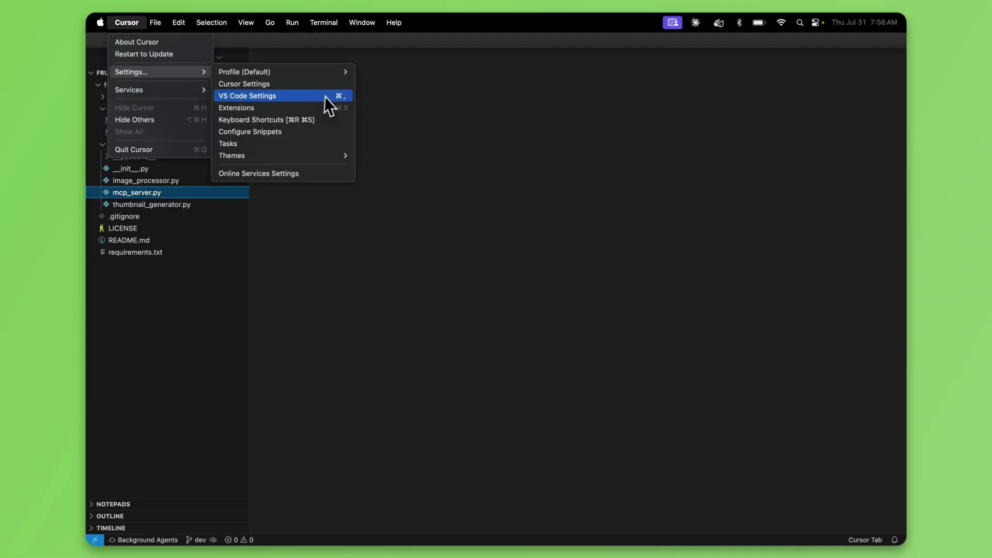
left_click(298, 85)
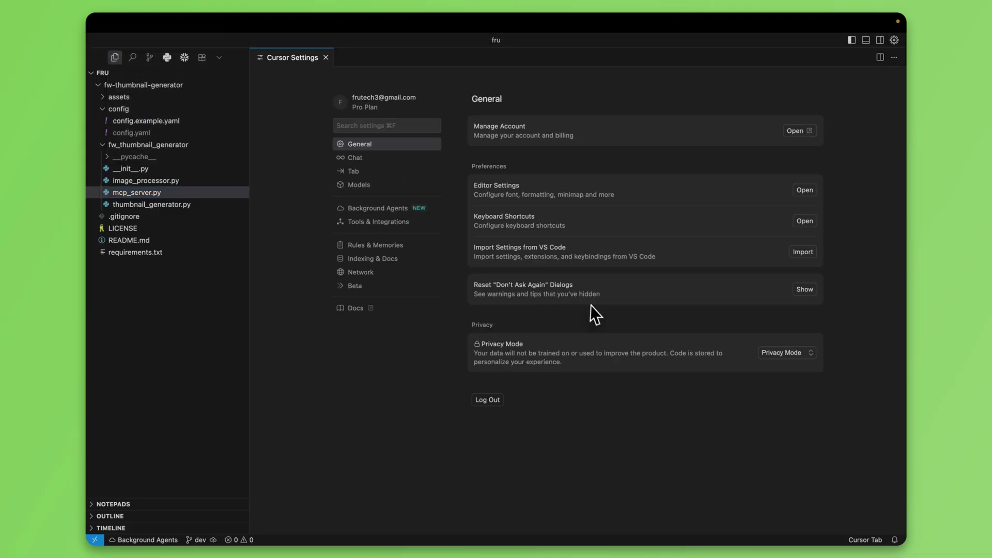
left_click(387, 222)
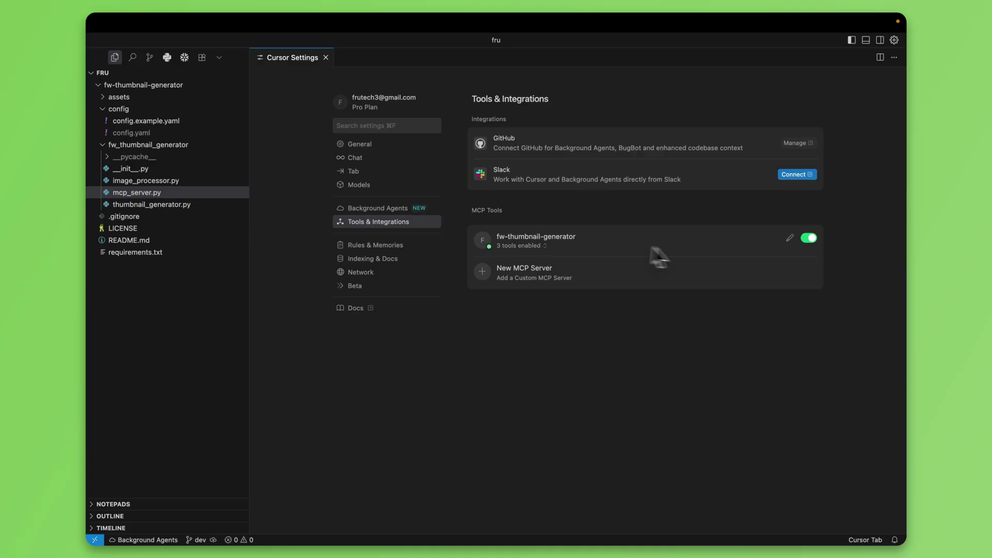
- Inspect the fw-thumbnail-generator server's mcp.json configuration, and close both the file and Cursor Settings
left_click(789, 237)
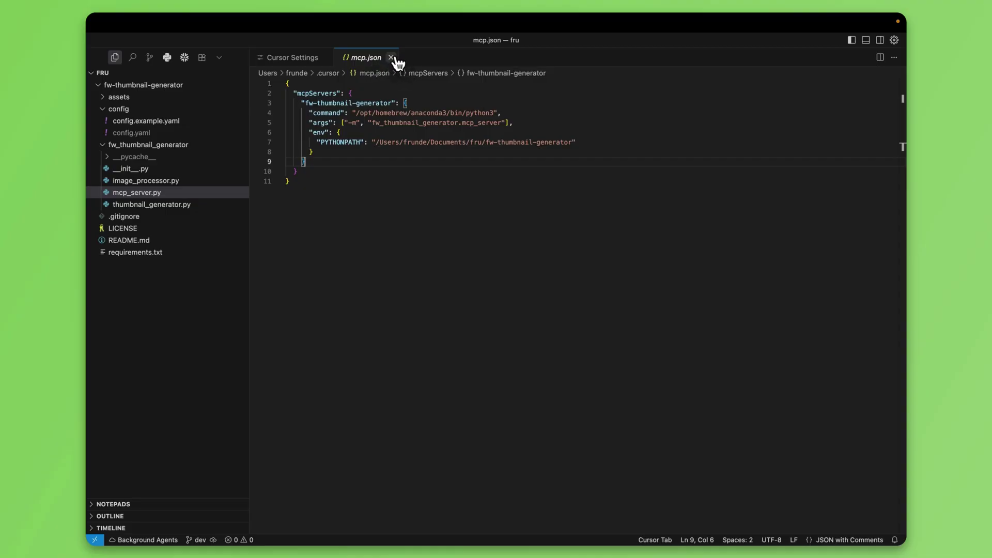
left_click(392, 58)
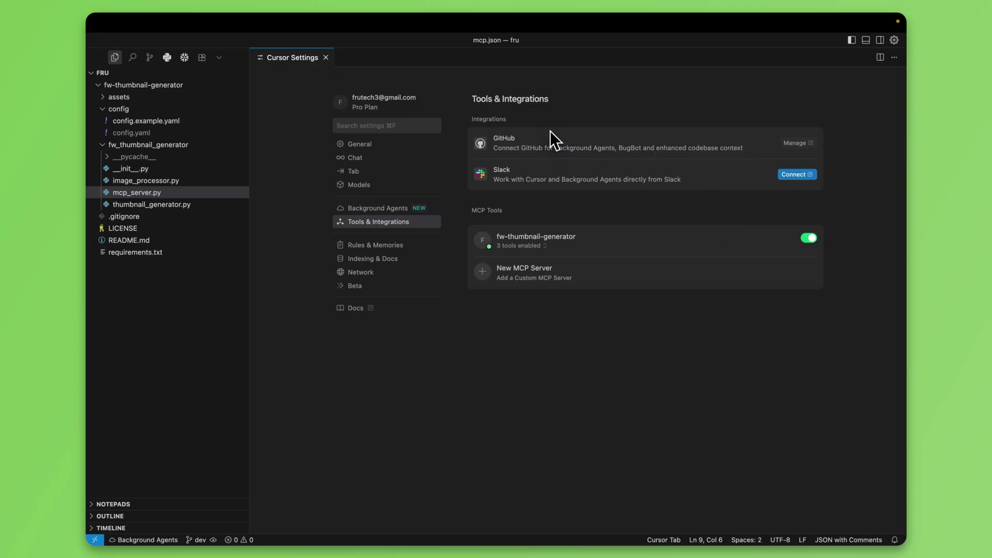
left_click(327, 58)
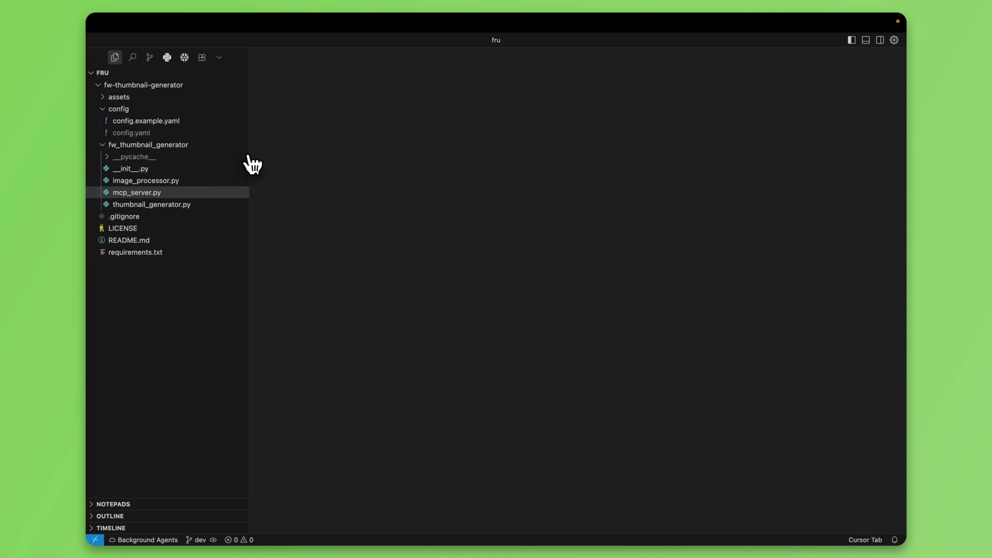
- Submit "generate a thumbnail of Everglades Florida" in a new Cursor chat and widen the chat pane
key("super+i")
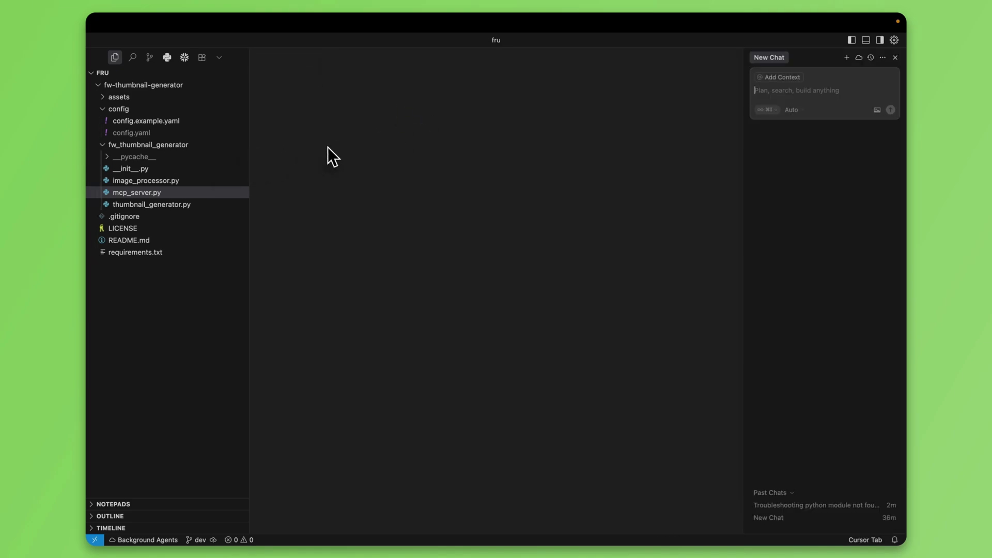
type("generate a thumbnail of Everglades F")
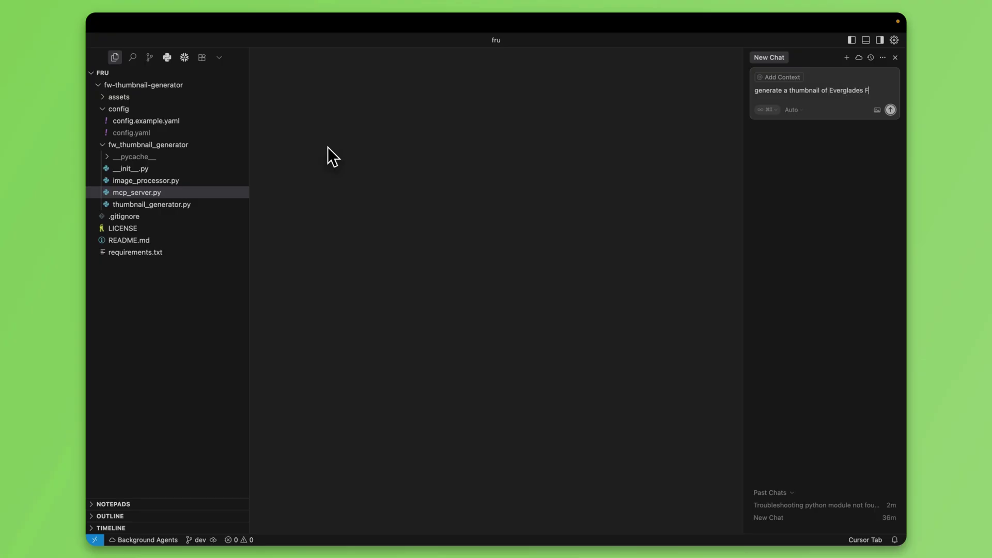
type("lorida")
key("Return")
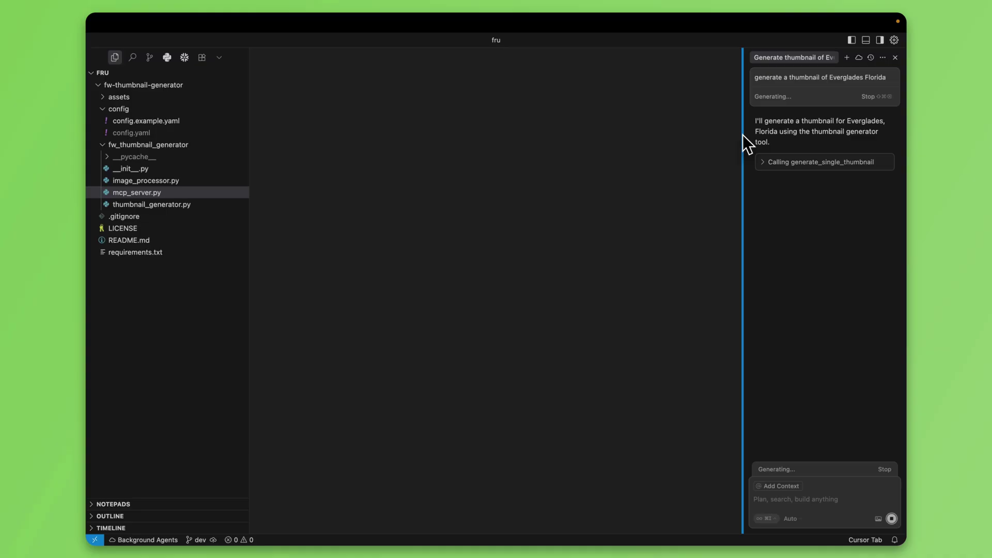
left_click_drag(743, 135, 558, 159)
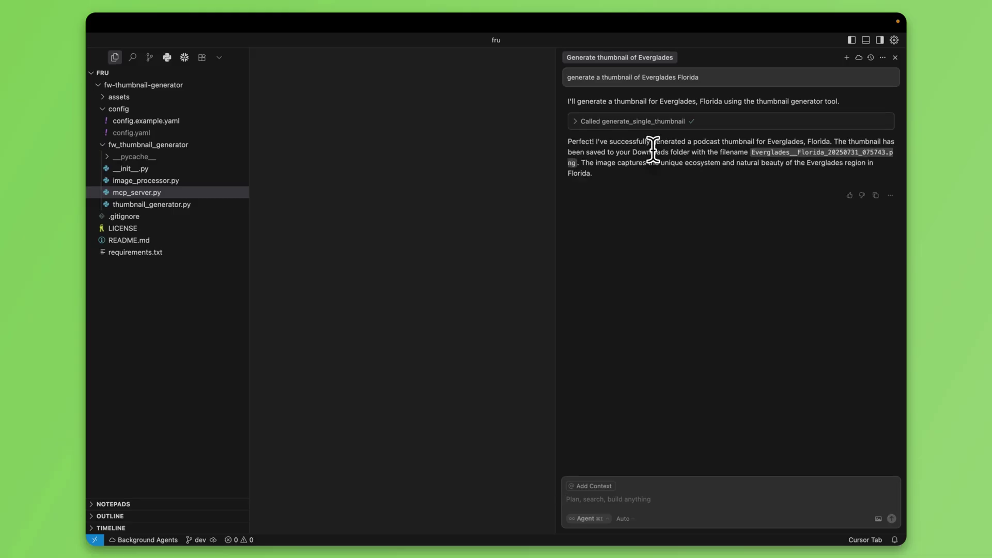
- Go back to the thumbnails folder and inspect the Everglades Florida image, marking areas in both of its photos
key("ctrl+Left")
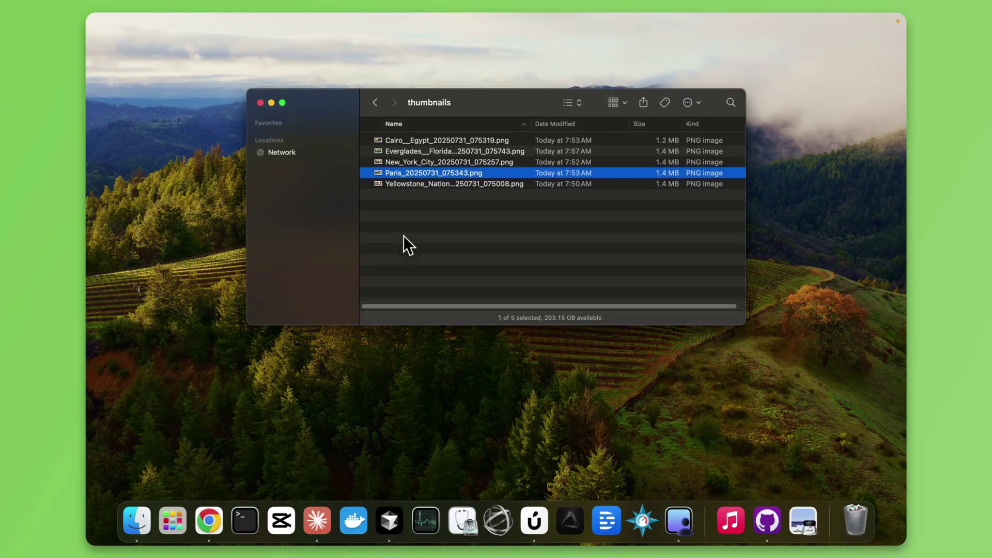
double_click(422, 152)
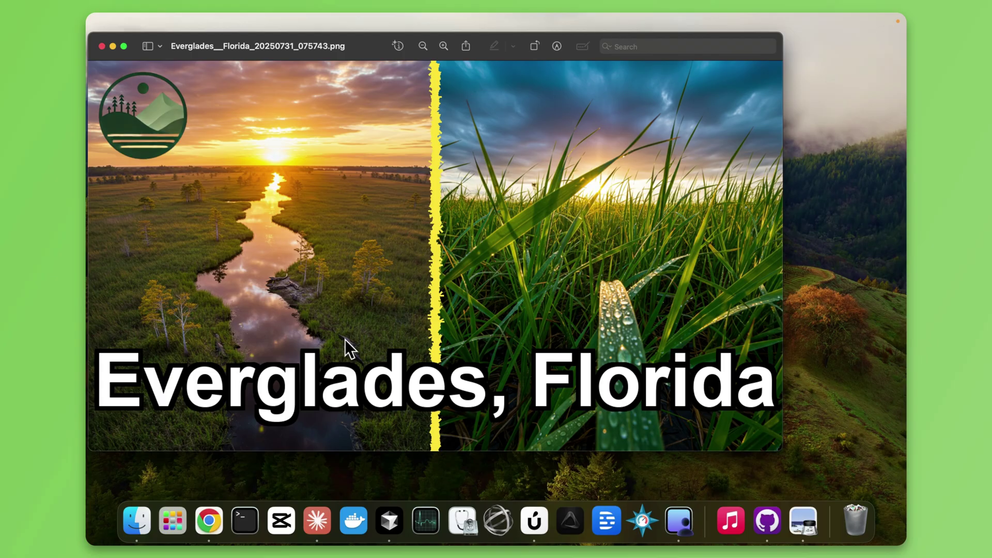
left_click_drag(345, 346, 268, 260)
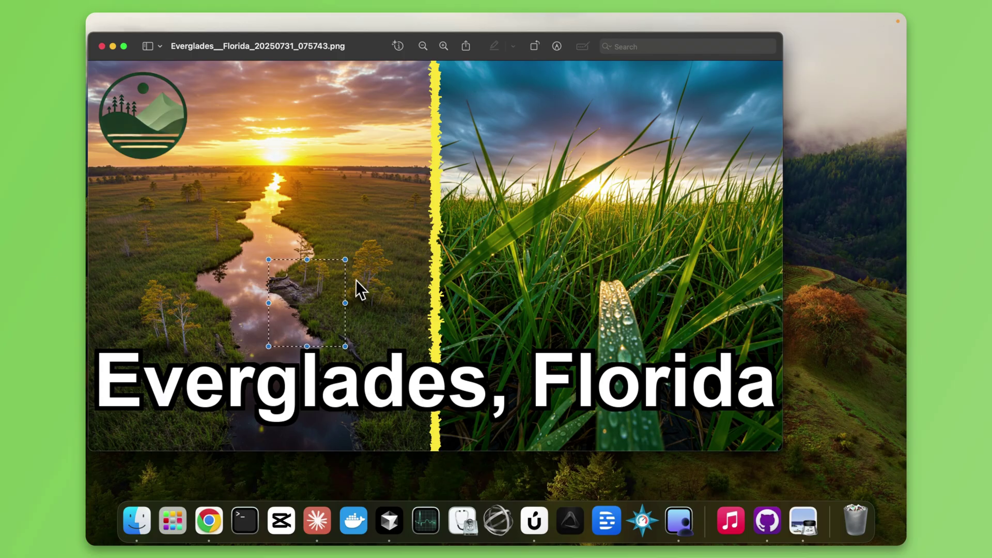
left_click_drag(572, 190, 677, 308)
left_click_drag(187, 186, 369, 360)
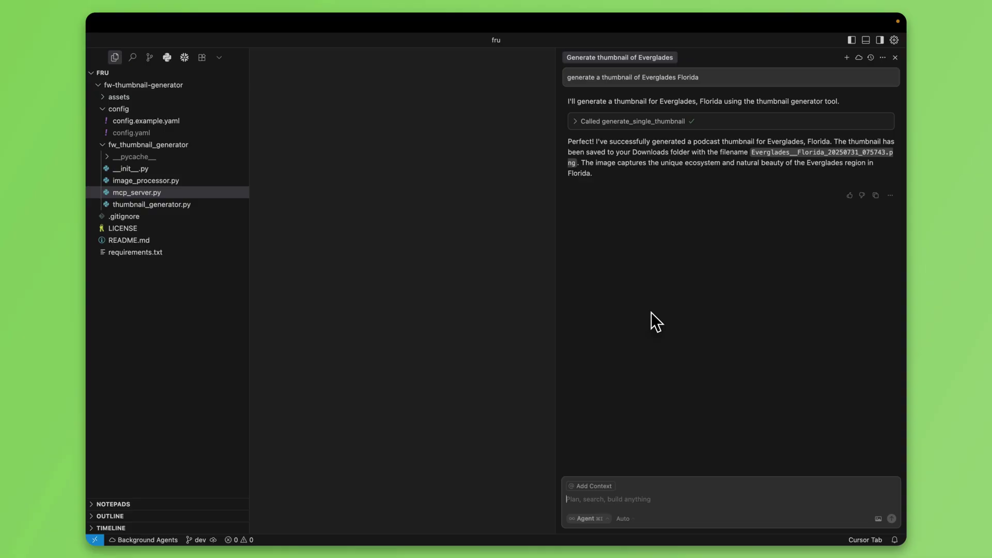
- Highlight the submitted Everglades prompt in Cursor's chat, and open thumbnail_generator.py to look through its code
left_click_drag(714, 77, 542, 73)
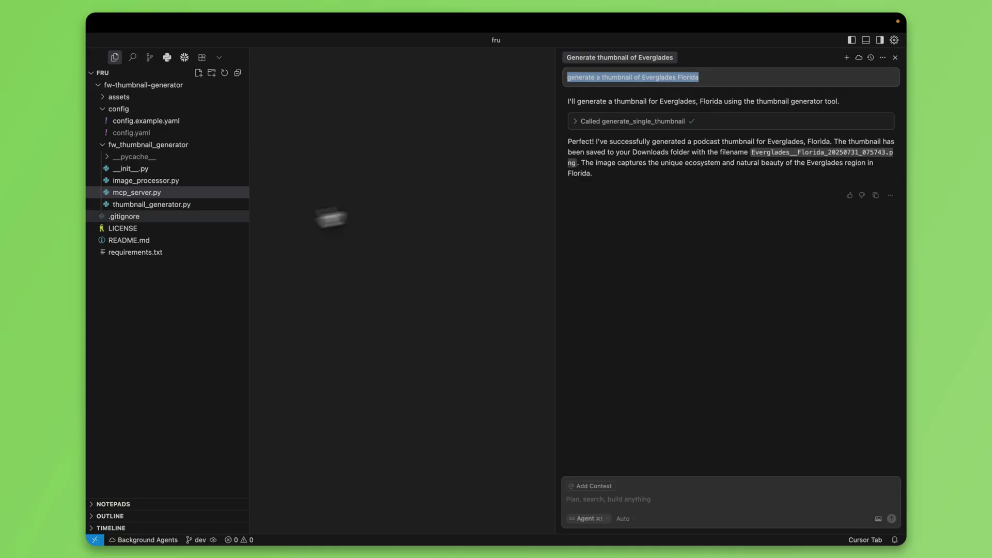
left_click(165, 205)
scroll(487, 213, "down", 2)
scroll(487, 212, "up", 15)
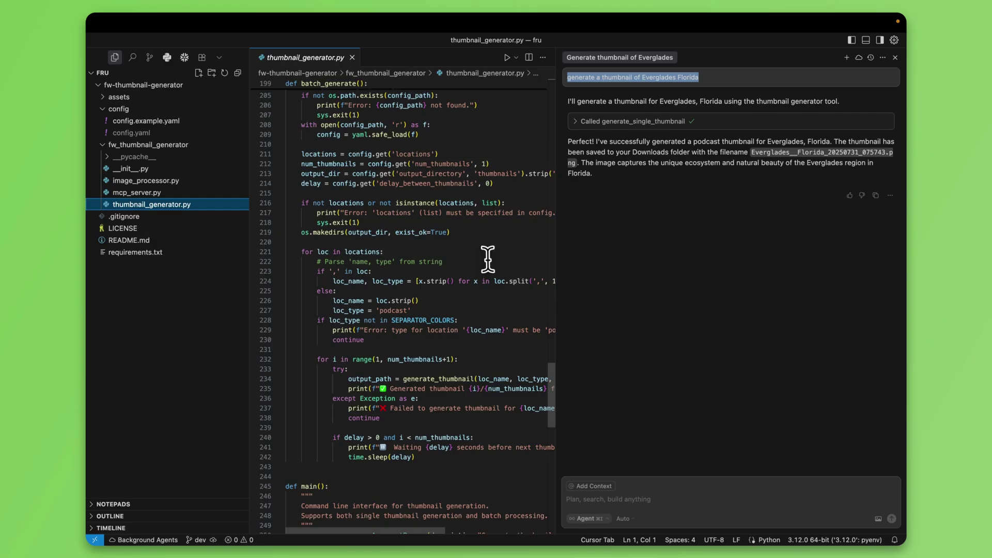
scroll(433, 259, "up", 5)
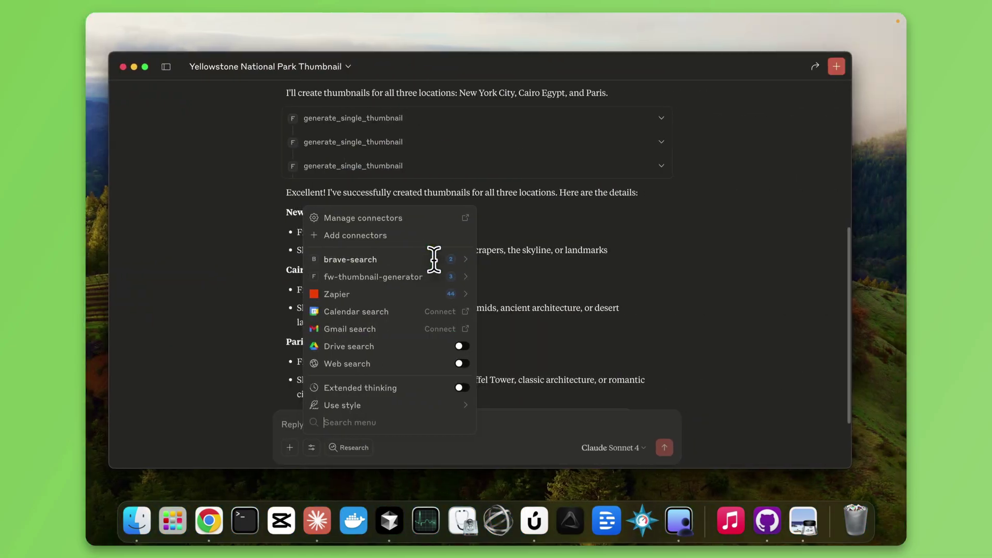
- Dismiss the connector list in Claude and review the conversation from the first Yellowstone request
scroll(656, 265, "down", 2)
key("Escape")
scroll(731, 272, "up", 10)
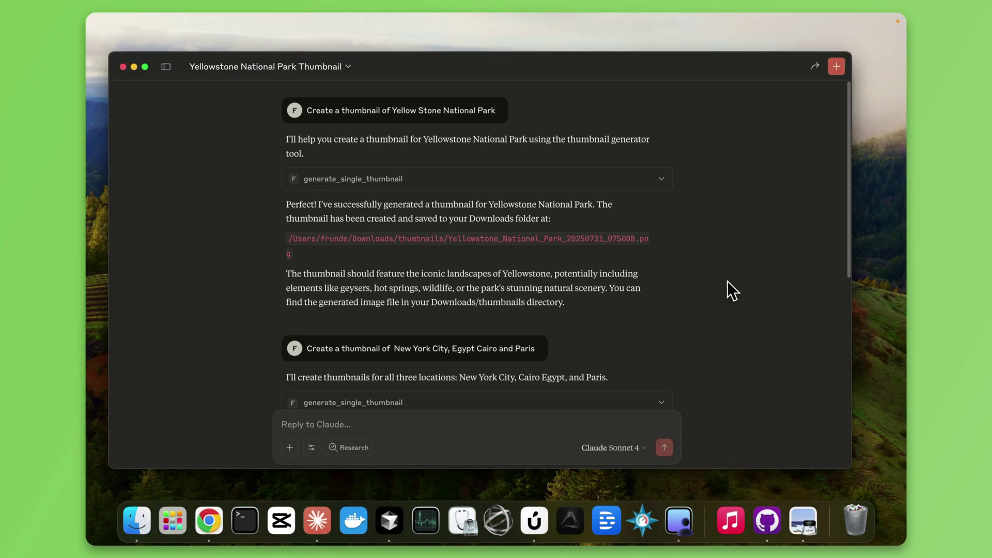
- Review the rest of the Claude conversation down to the three-city results, and switch to the fw-thumbnail-generator GitHub page in Chrome
scroll(617, 287, "down", 10)
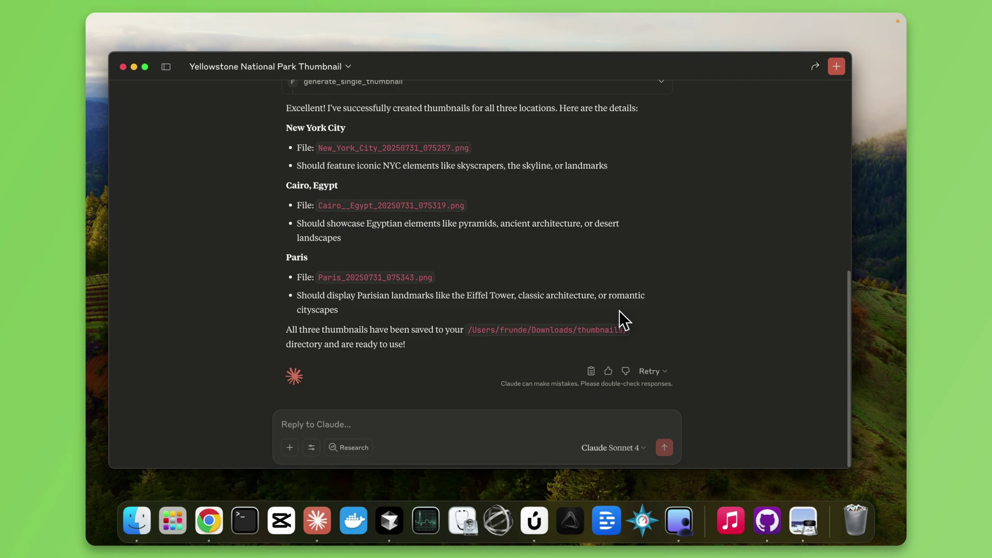
key("ctrl+Right")
key("ctrl+Right")
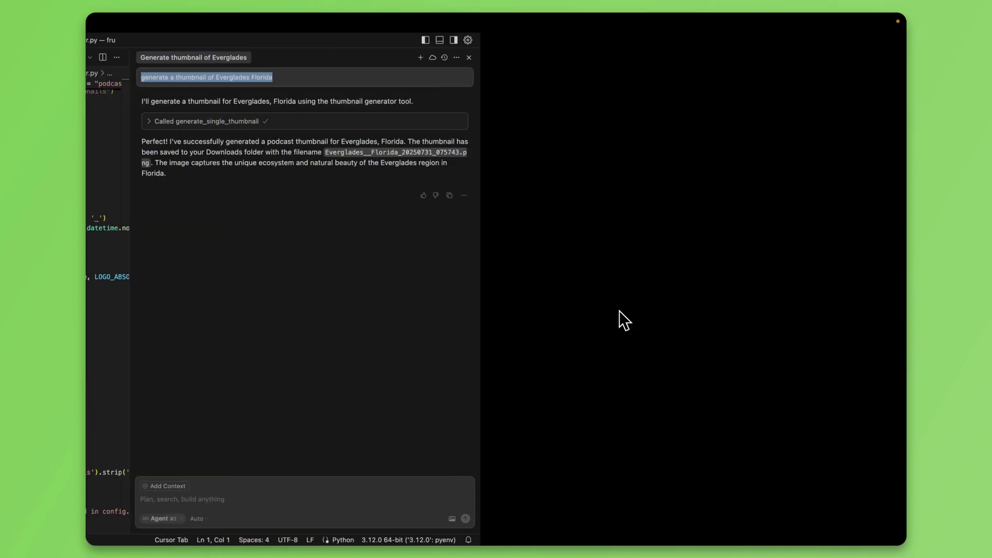
key("ctrl+Right")
left_click(187, 46)
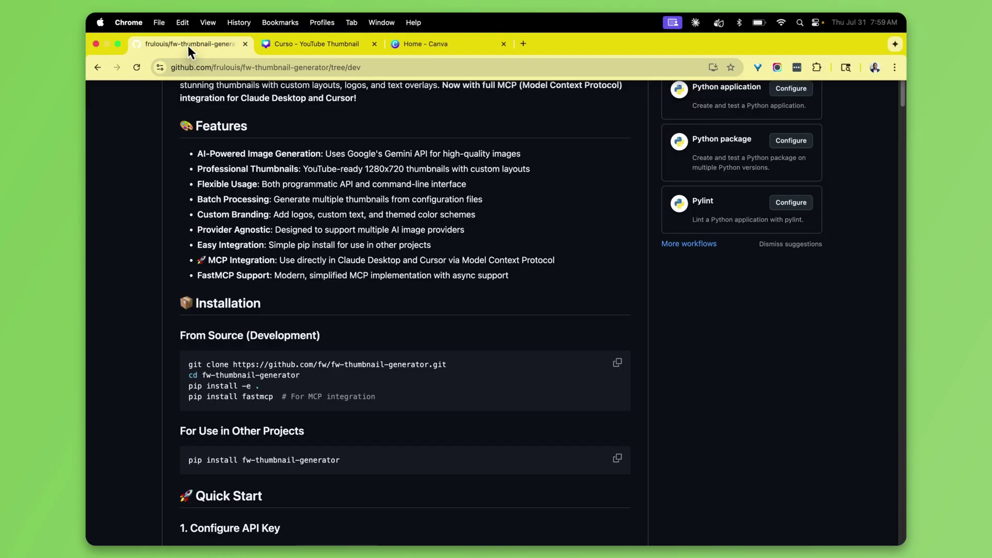
- Review the README's introduction, Features list and Installation instructions in the fw-thumbnail-generator repository
scroll(408, 279, "up", 5)
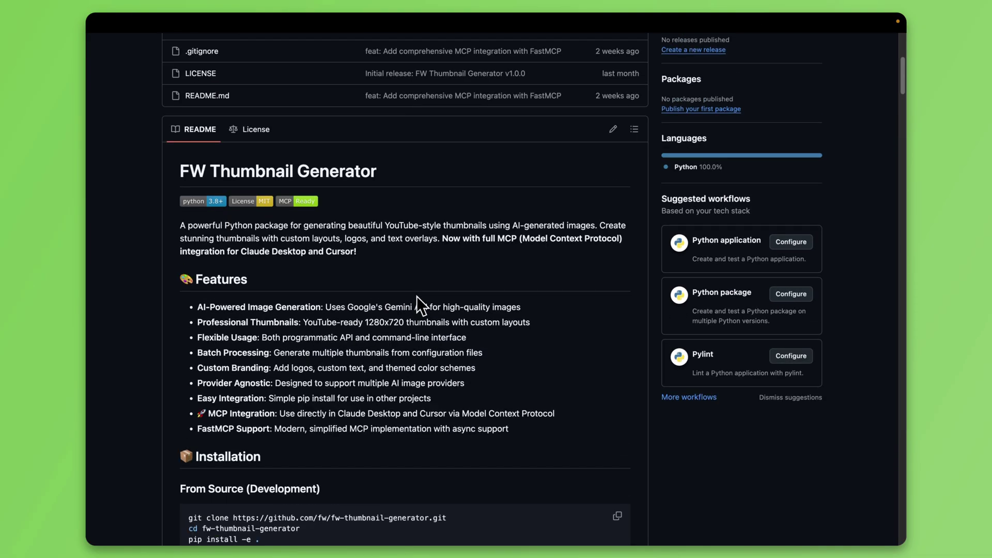
scroll(417, 296, "down", 1)
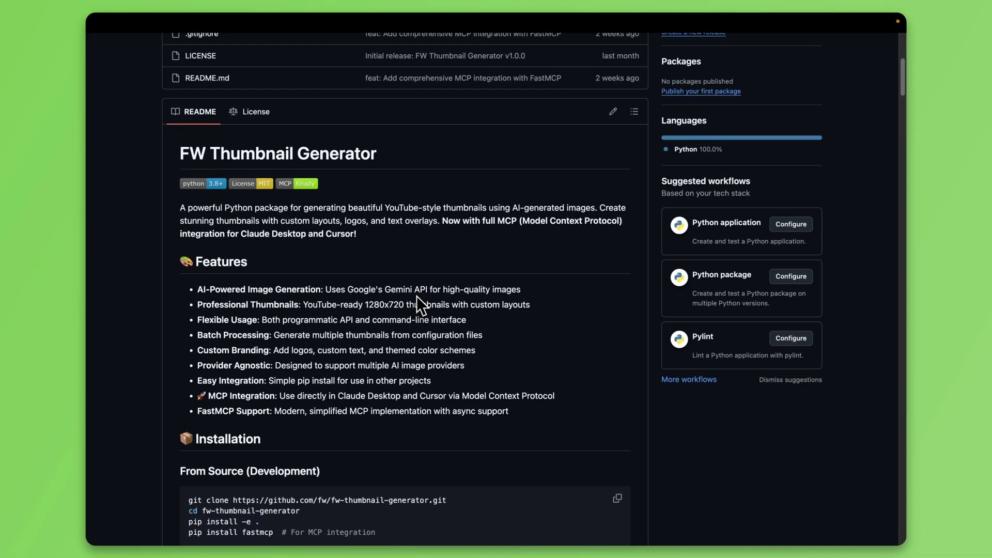
scroll(454, 215, "down", 5)
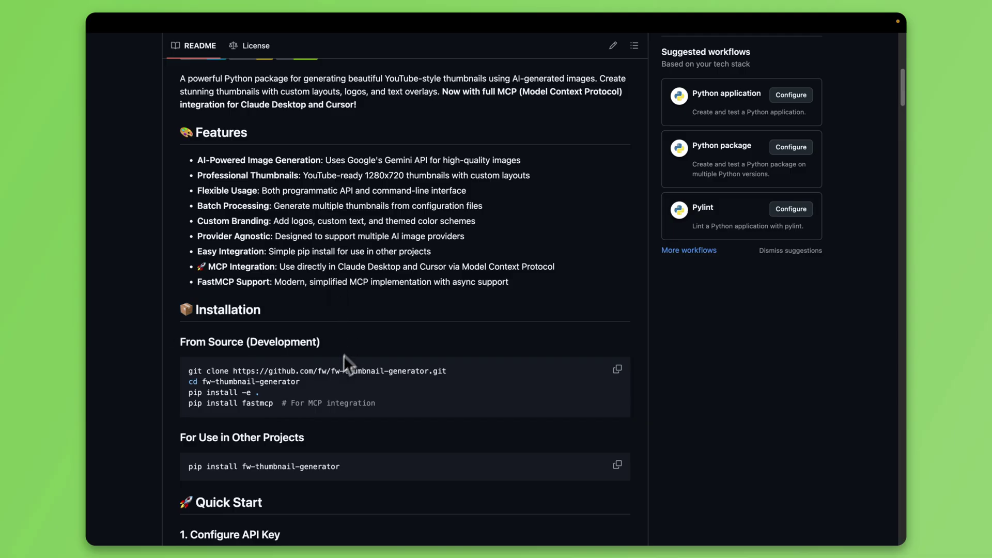
scroll(352, 358, "down", 1)
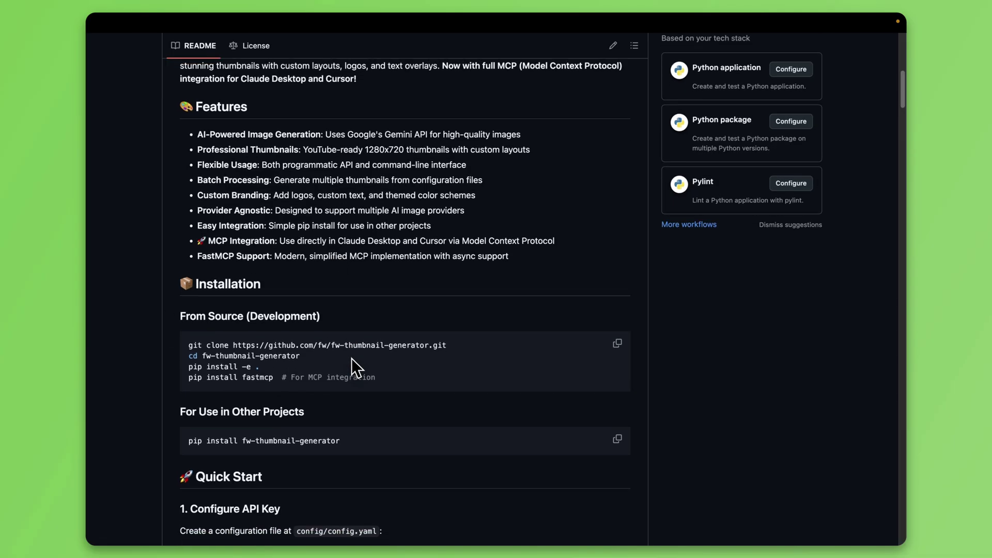